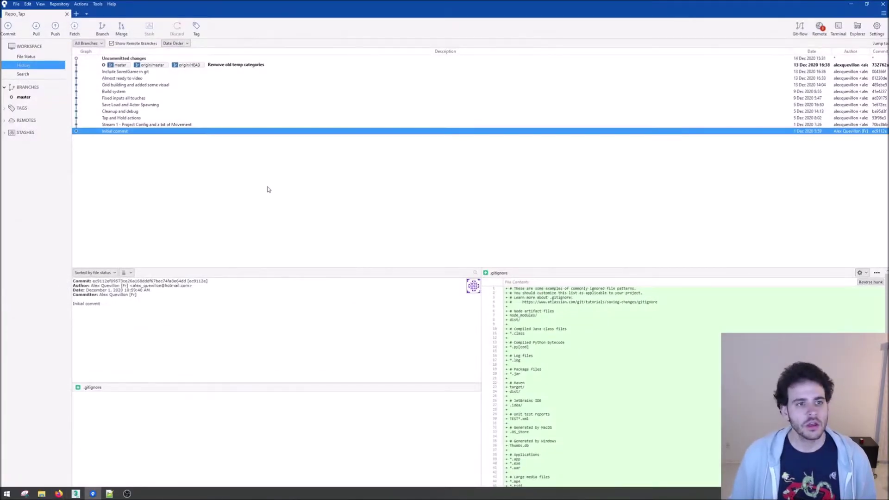
Review the commits in the Repo_Tap history, including the Stream 1, input fix and grid building commits
left_click(114, 124)
left_click(125, 84, "shift")
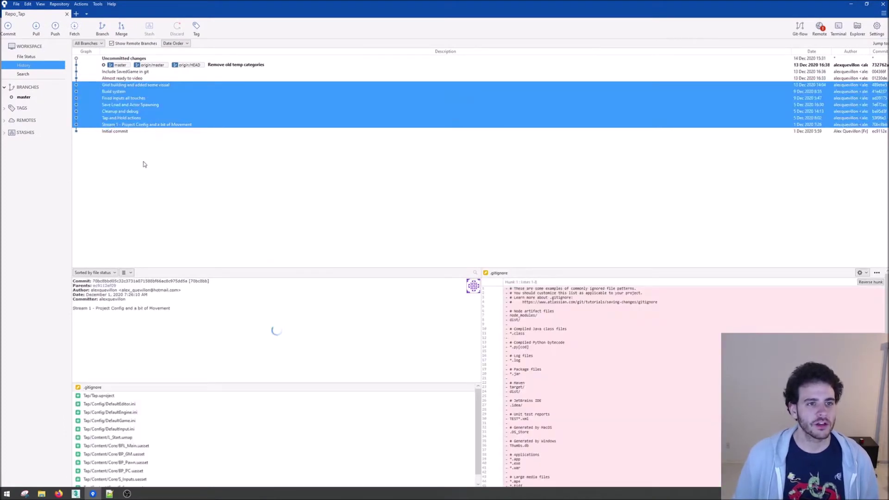
left_click(710, 124)
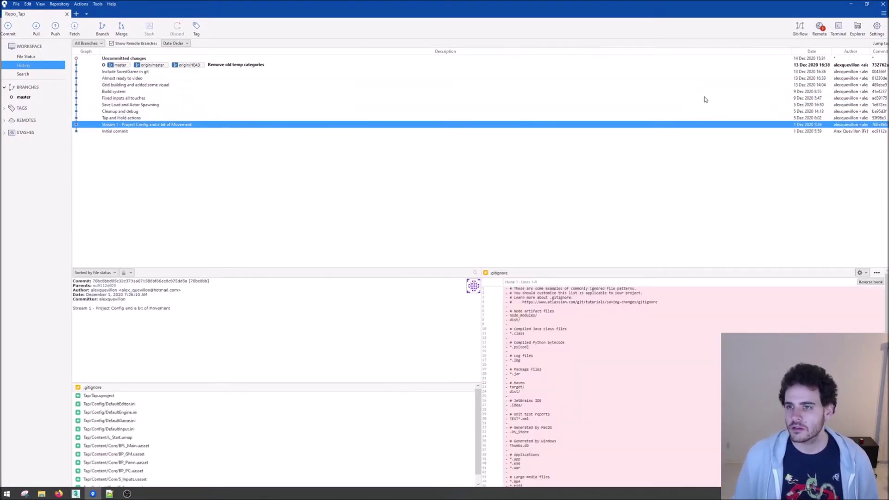
left_click(705, 99)
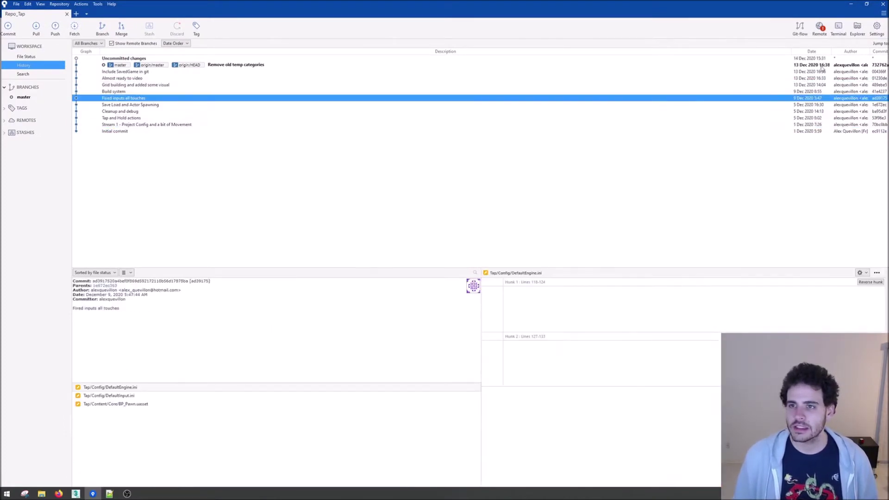
left_click(352, 85)
left_click(853, 5)
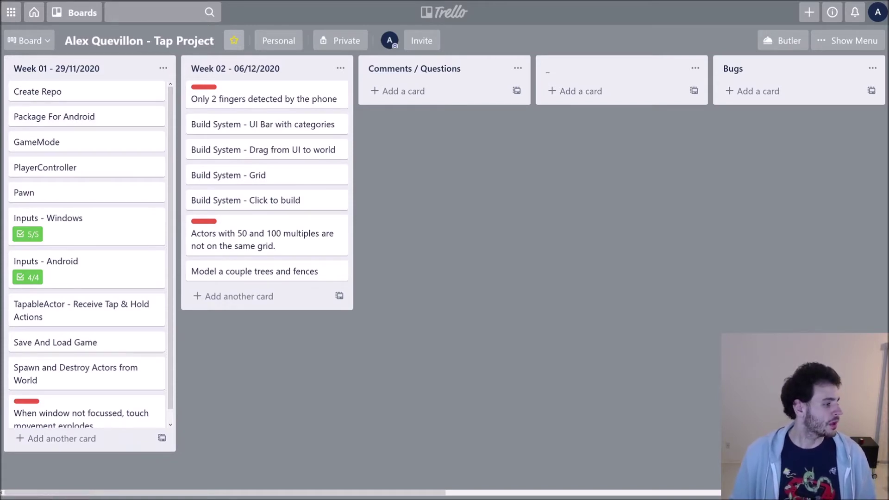
Read the Android Quick Start guide in the browser, from the development prerequisites to launching on an Android device
left_click(108, 4)
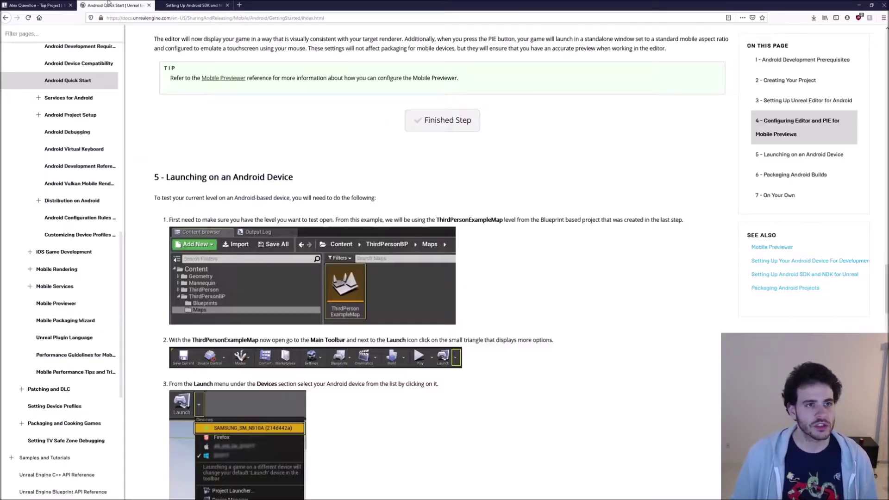
scroll(434, 237, "up", 20)
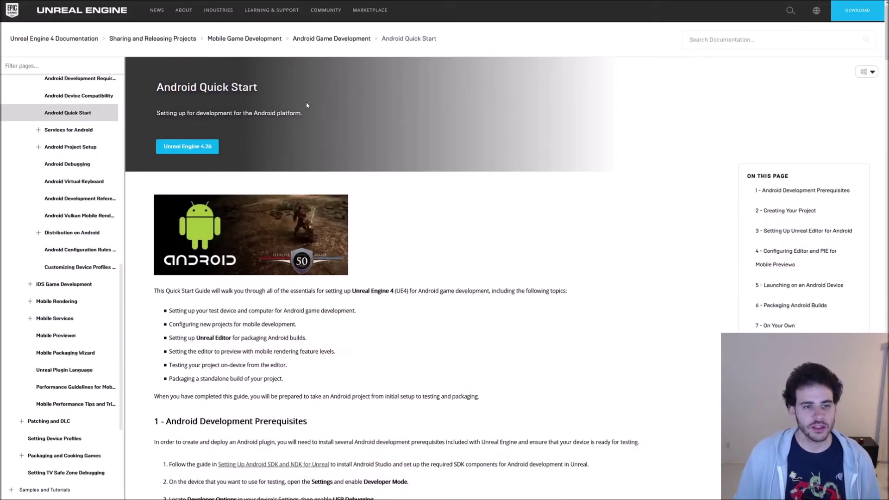
scroll(438, 114, "down", 4)
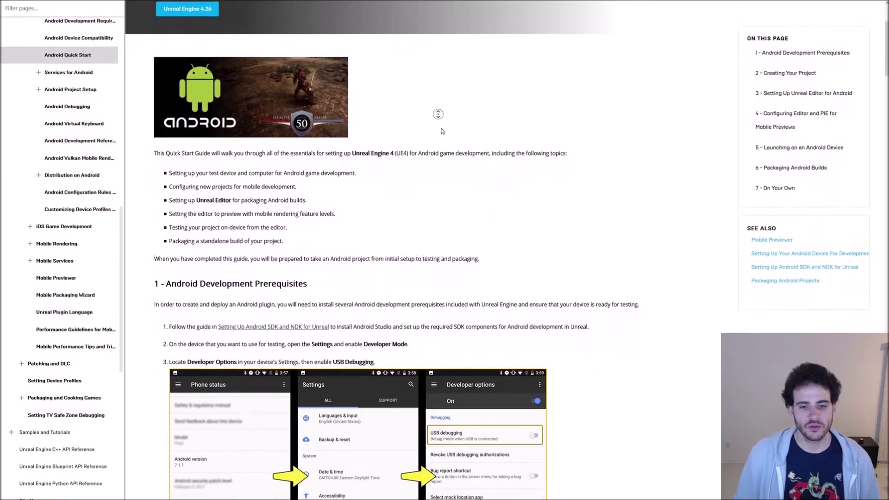
scroll(442, 128, "down", 5)
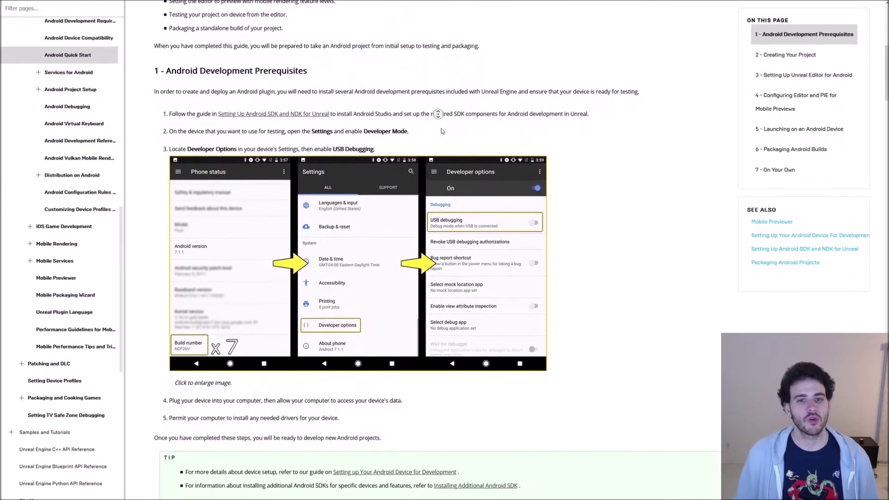
scroll(442, 134, "down", 10)
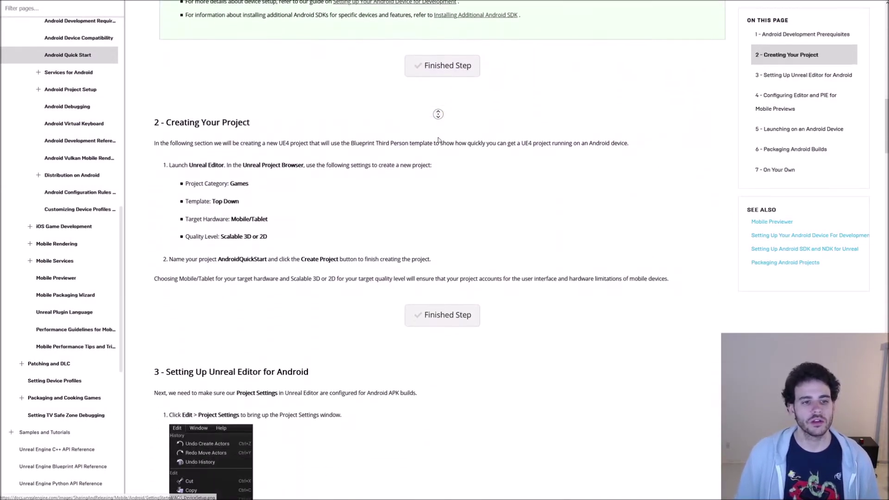
scroll(430, 134, "down", 6)
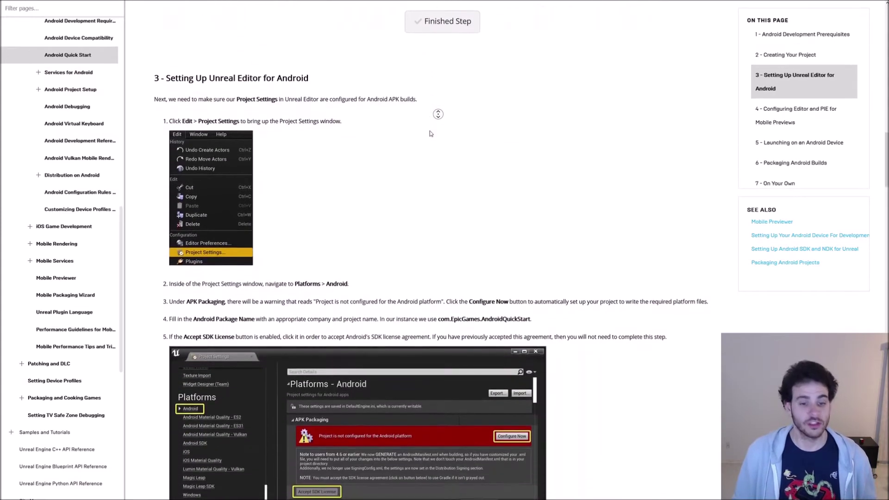
scroll(430, 133, "down", 6)
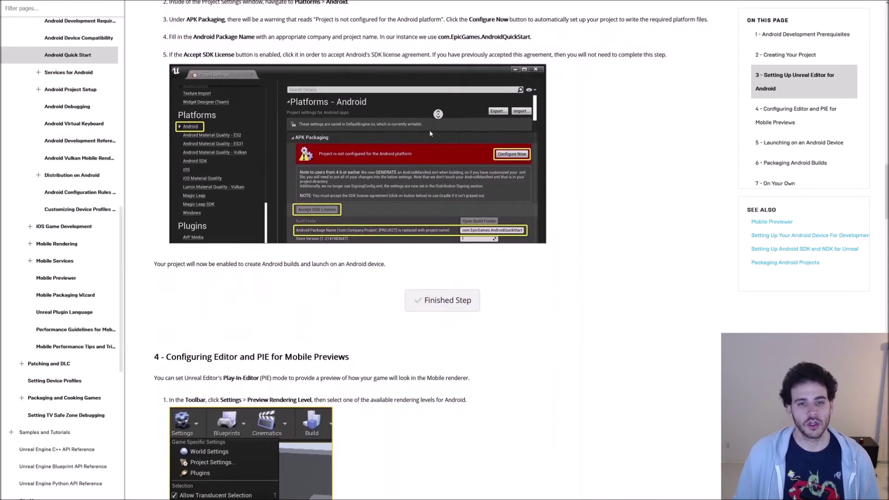
scroll(429, 134, "down", 6)
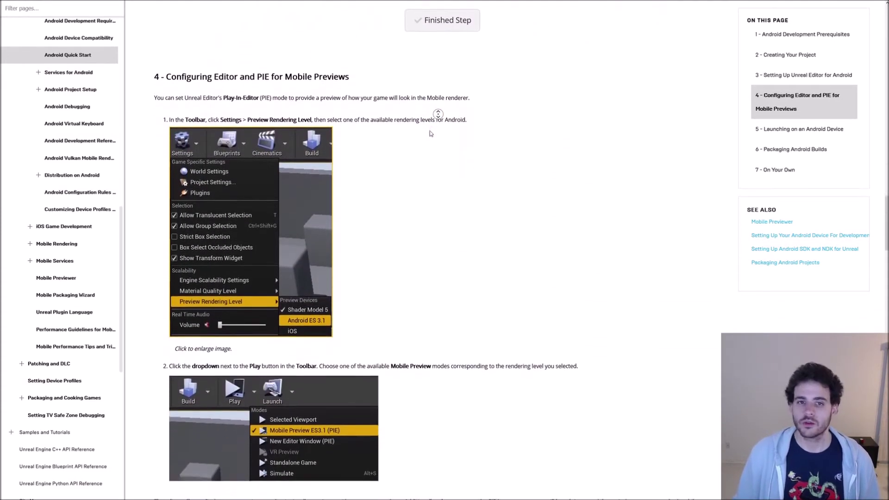
scroll(430, 134, "down", 4)
middle_click(431, 134)
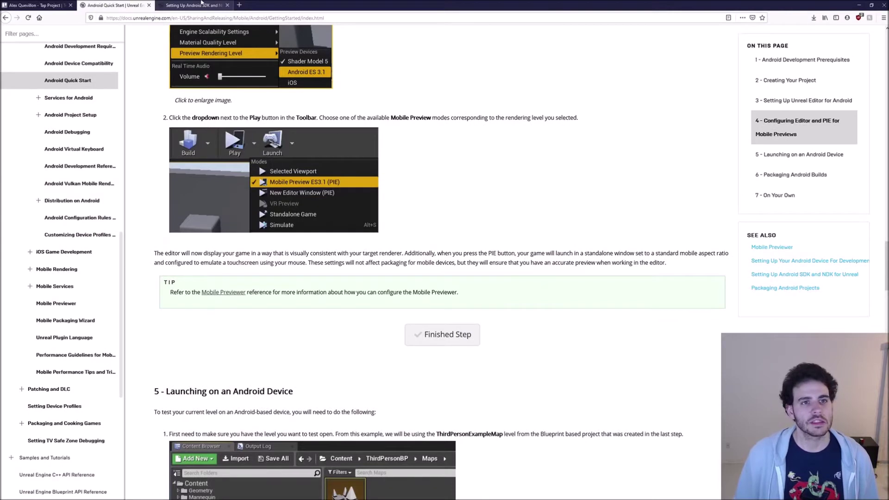
Check which Android Studio version the Setting Up Android SDK and NDK for Unreal guide requires
left_click(202, 5)
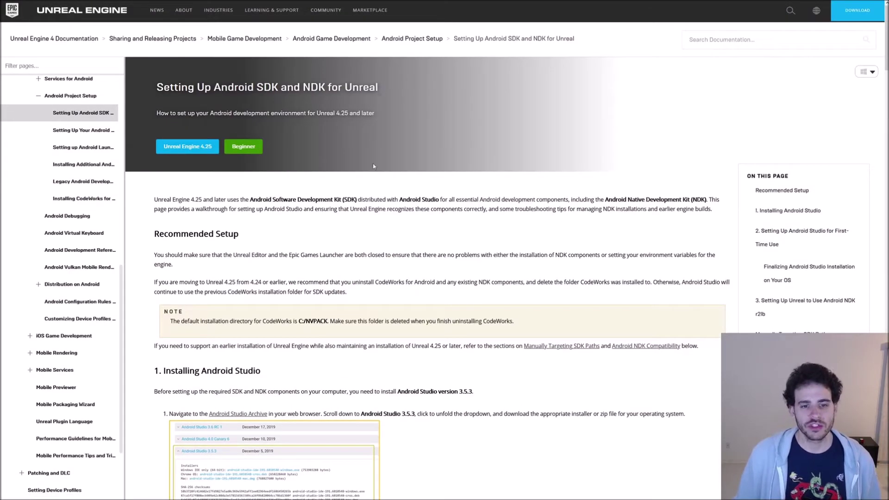
left_click_drag(360, 413, 405, 413)
left_click(433, 347)
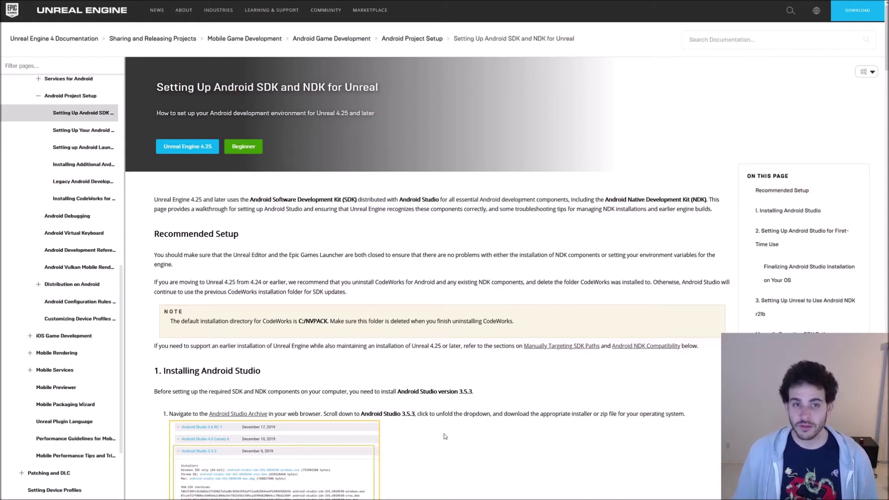
left_click_drag(362, 415, 418, 414)
left_click(539, 393)
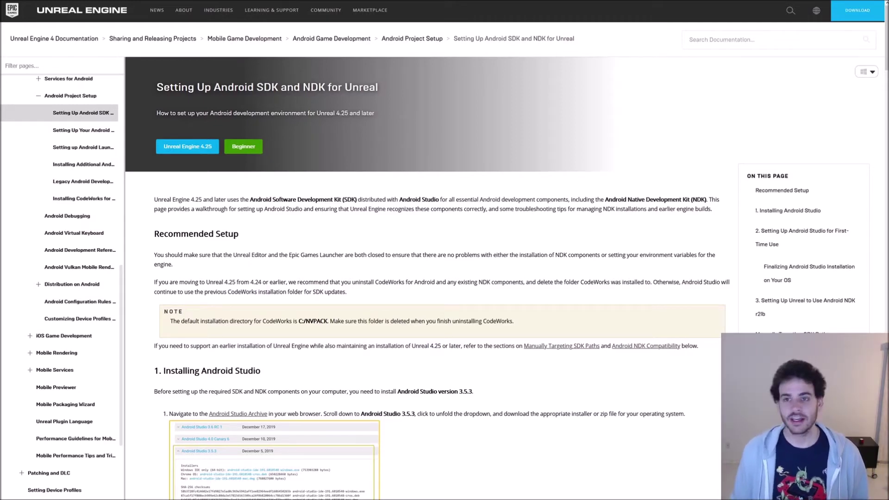
key("F11")
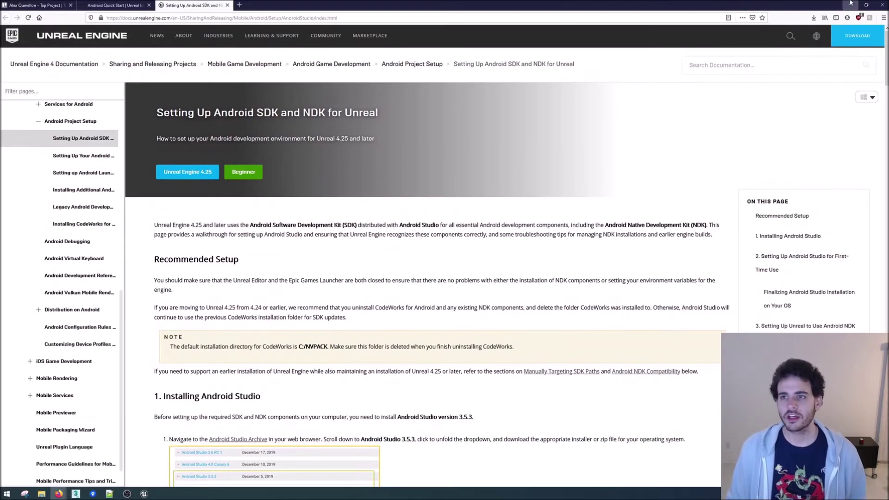
Switch to Unreal Editor, play the L_Entry level and test moving the game camera in all four directions
left_click(851, 4)
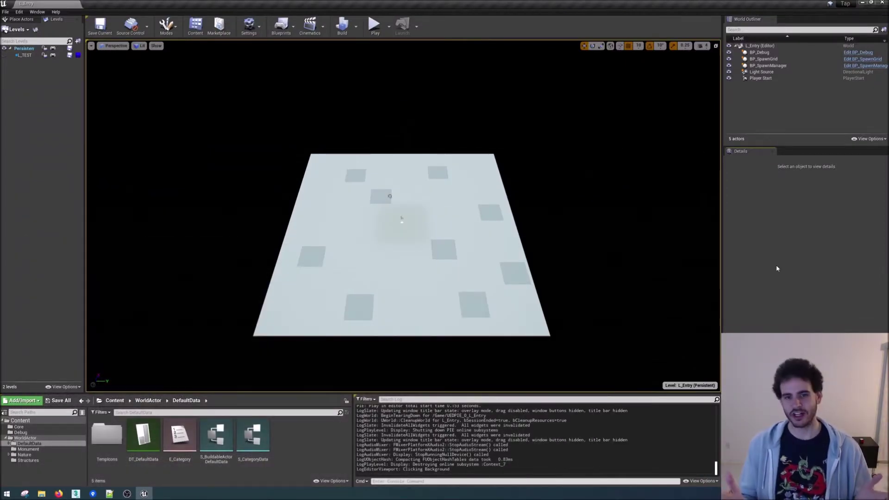
left_click(375, 32)
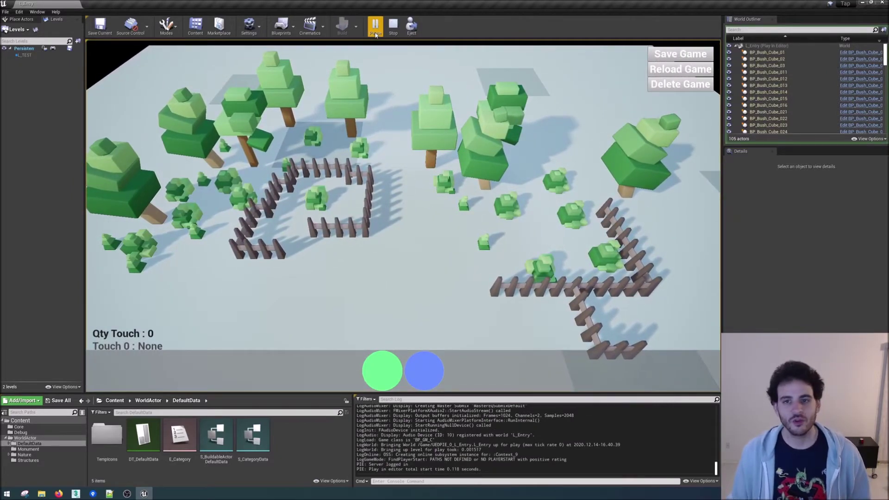
left_click(430, 273)
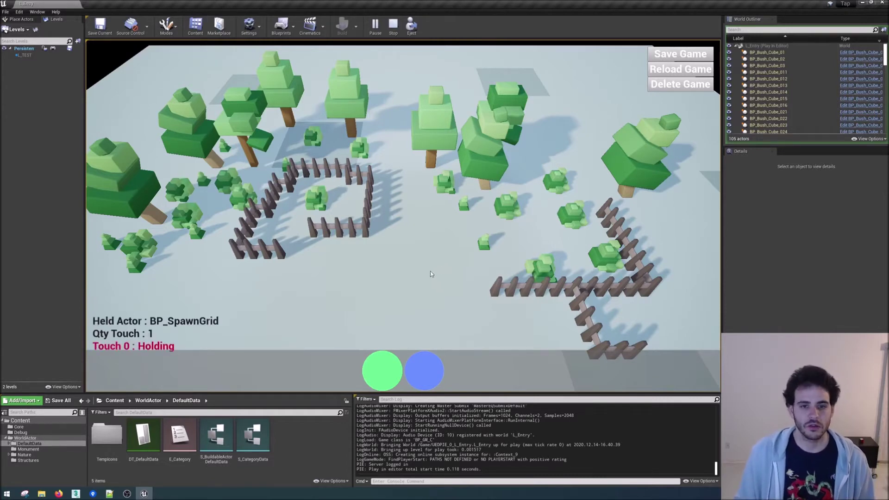
key("a")
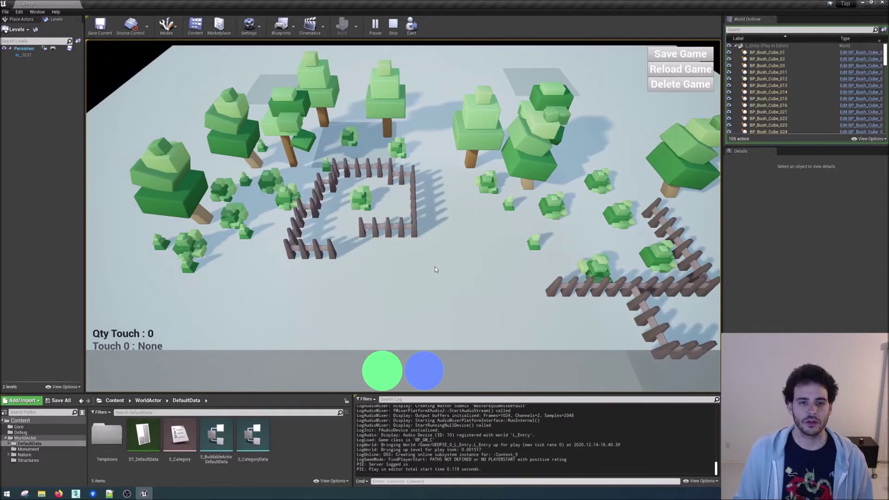
key("d")
key("a")
key("s")
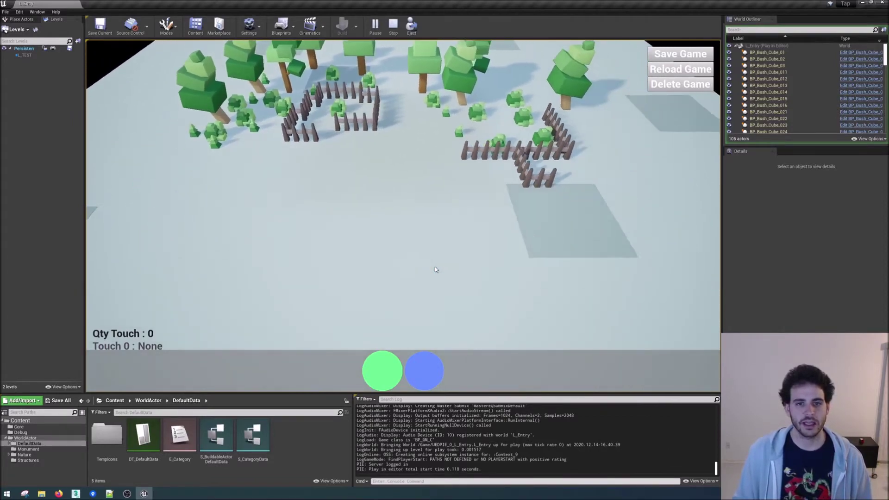
key("d")
key("w")
Test the game camera's zoom by zooming in and out over the trees and fences
scroll(435, 269, "down", 5)
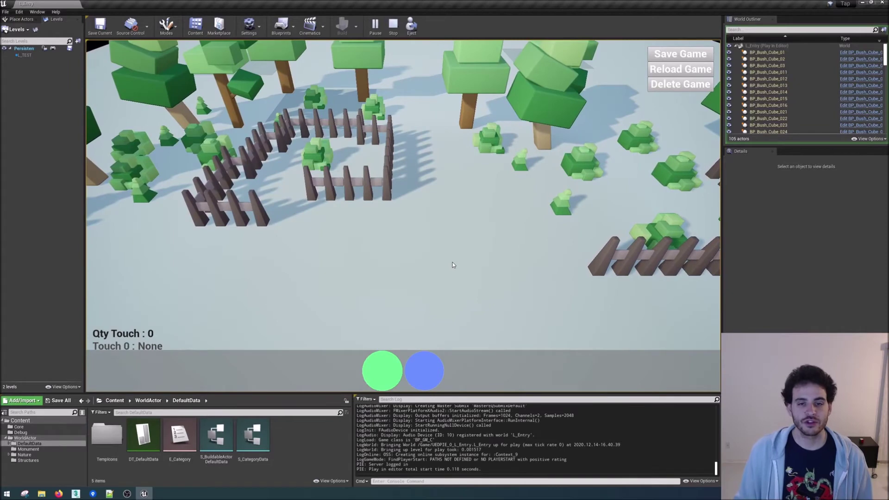
scroll(452, 262, "up", 3)
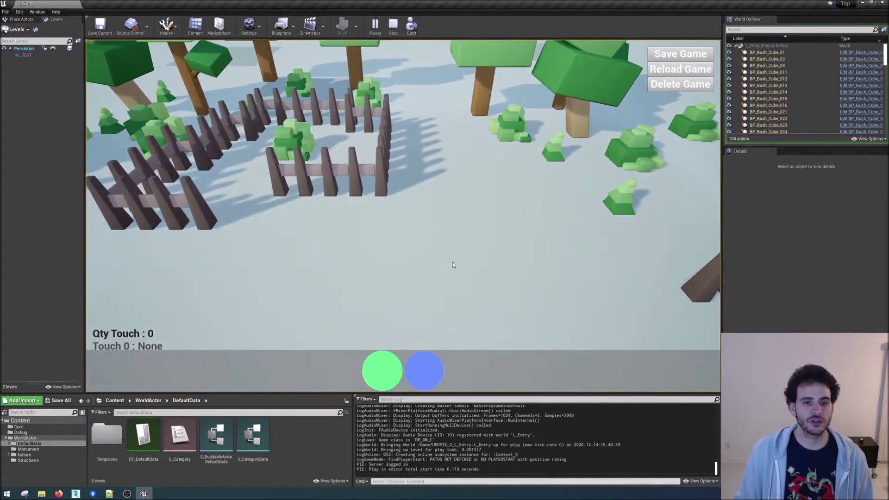
scroll(445, 265, "down", 5)
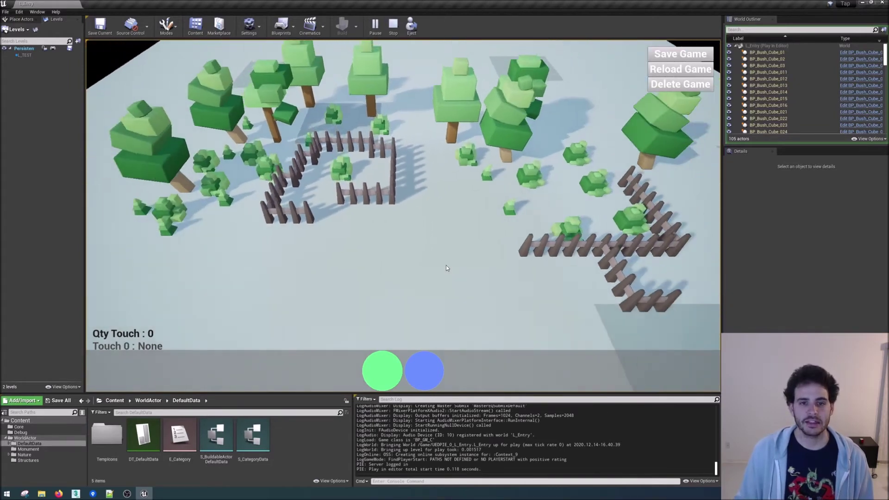
scroll(446, 265, "down", 3)
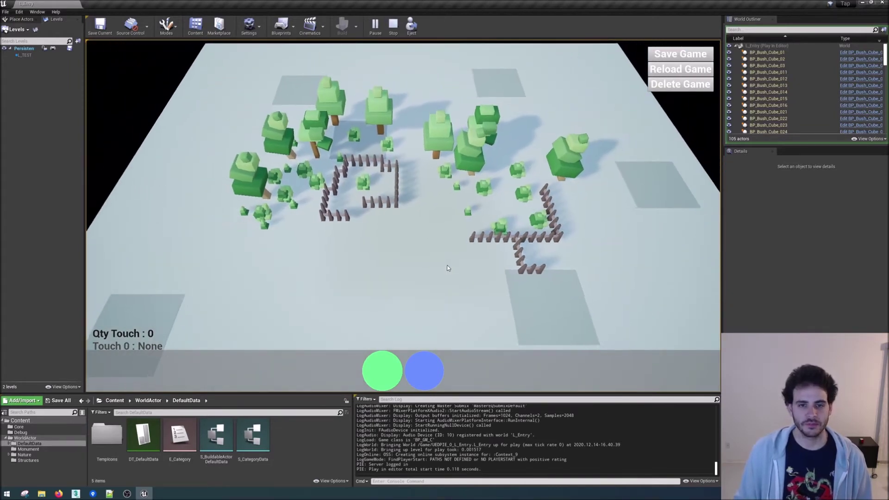
scroll(449, 265, "up", 3)
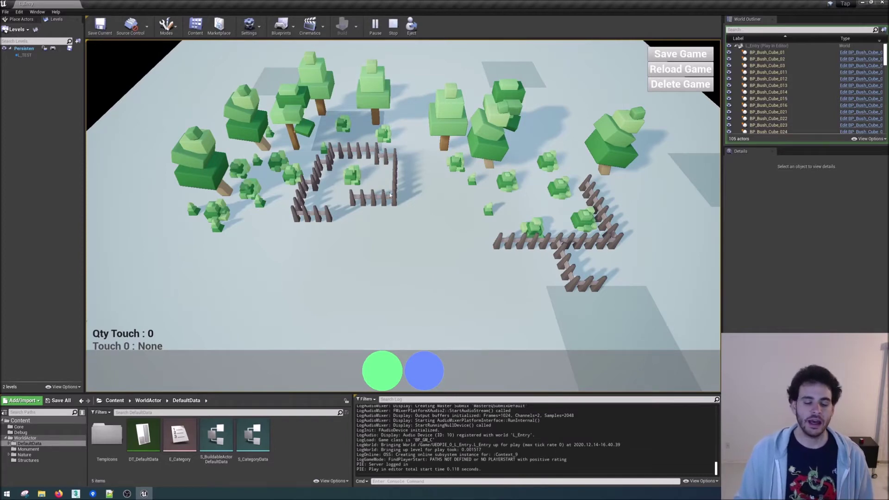
Test panning the game camera by touch on the empty ground near the fences
left_click_drag(417, 233, 460, 262)
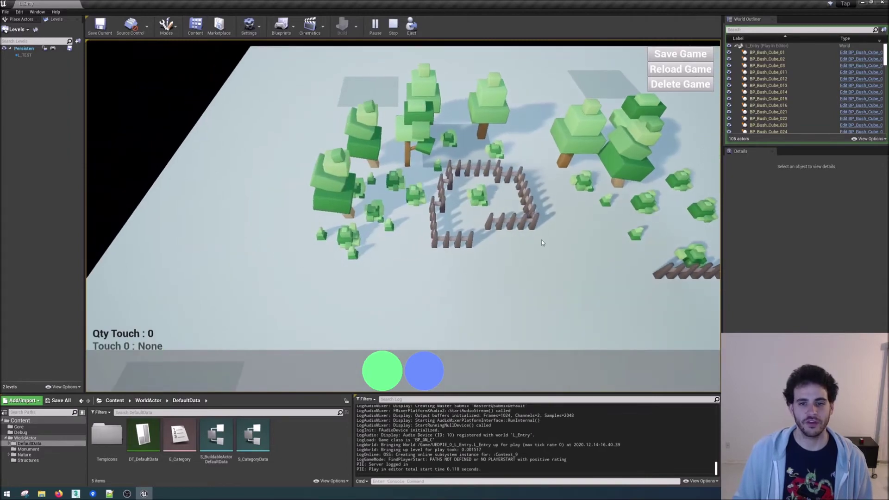
left_click(515, 245)
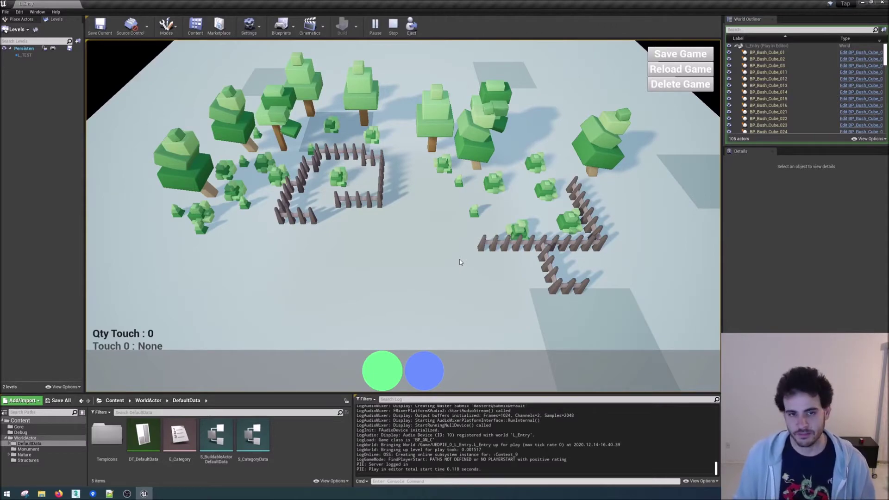
left_click_drag(423, 248, 428, 263)
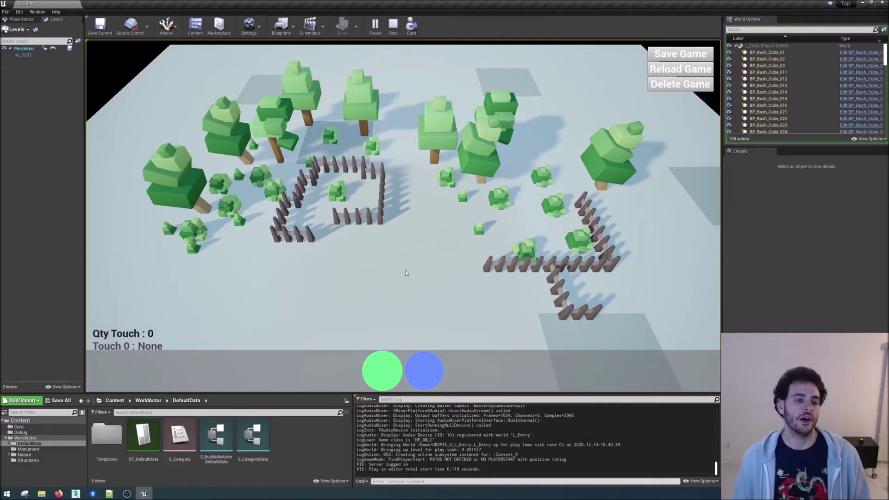
Move the game camera away from the trees toward the map's edge and restart the play session
left_click_drag(404, 271, 493, 208)
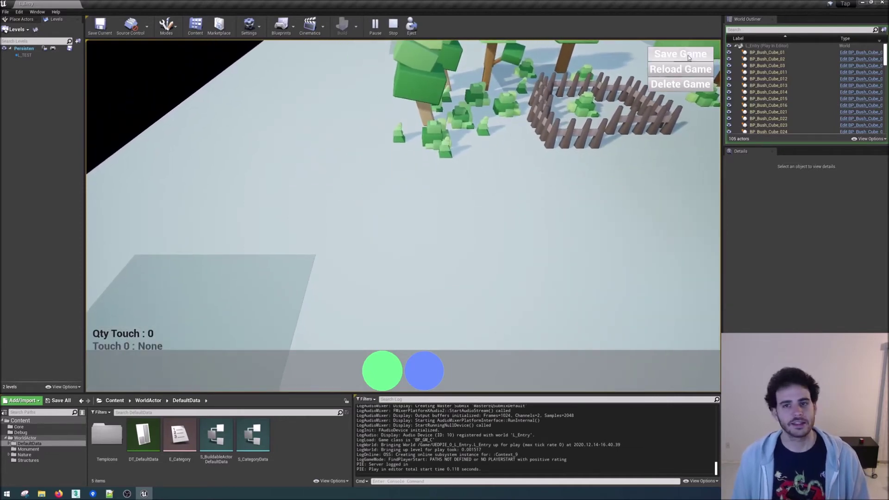
left_click(392, 28)
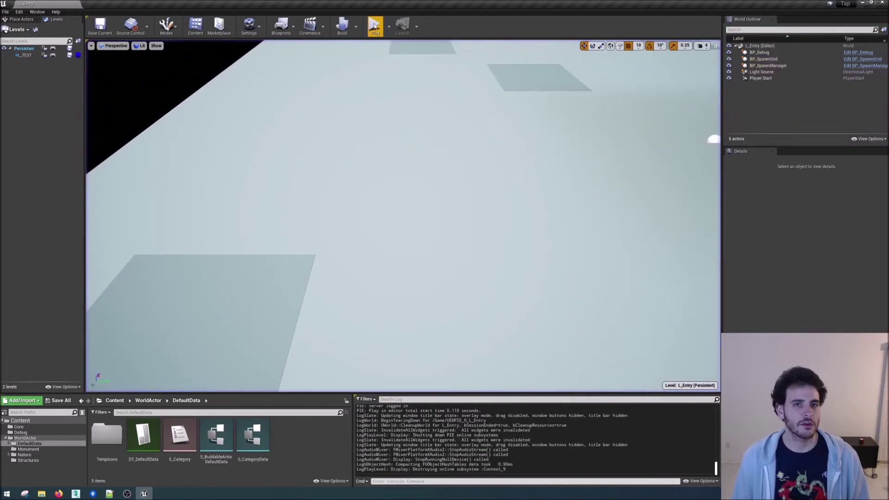
left_click(375, 26)
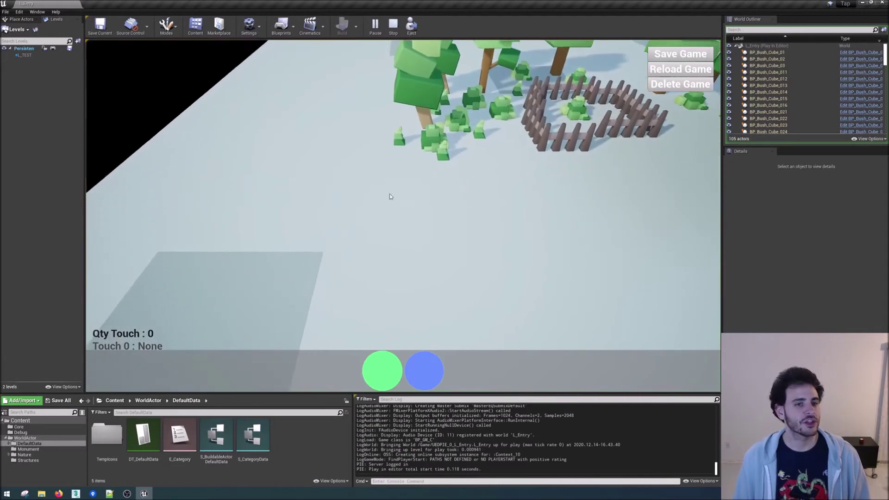
Save the game with the camera close to the bush inside the fence and reload it
left_click_drag(511, 162, 402, 240)
scroll(379, 225, "up", 5)
scroll(398, 234, "up", 3)
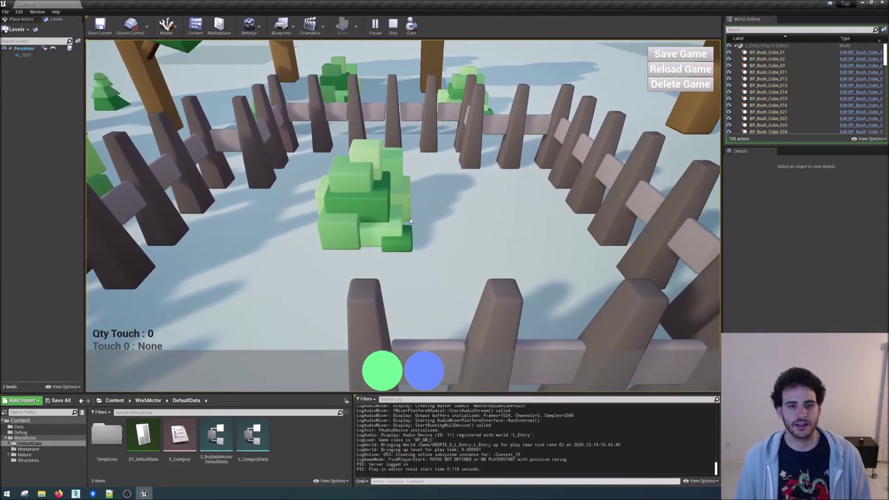
left_click_drag(377, 214, 441, 238)
left_click(683, 57)
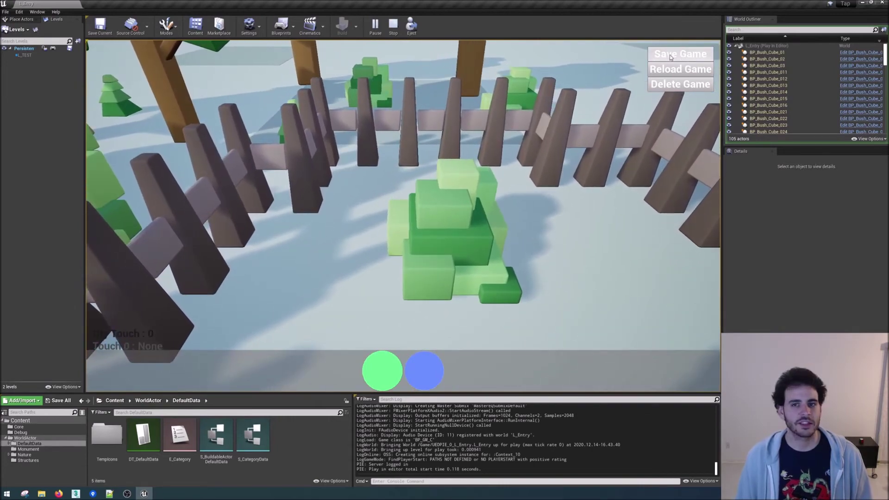
left_click(676, 74)
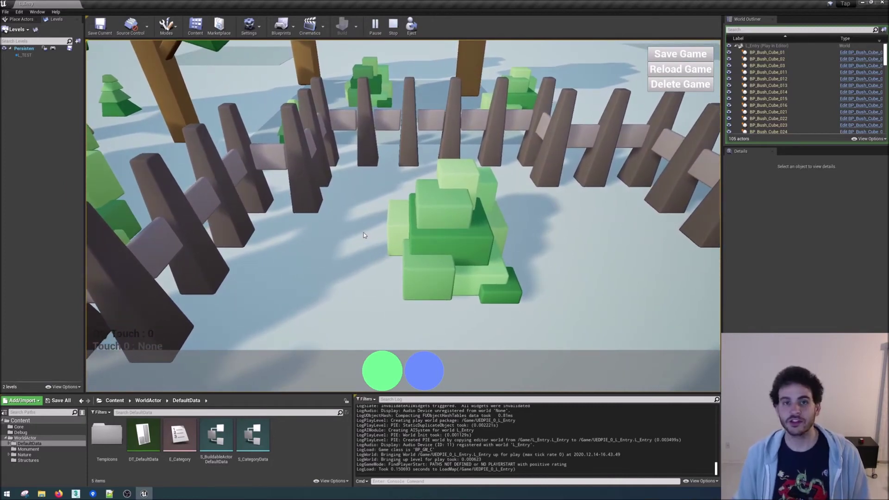
scroll(384, 264, "down", 8)
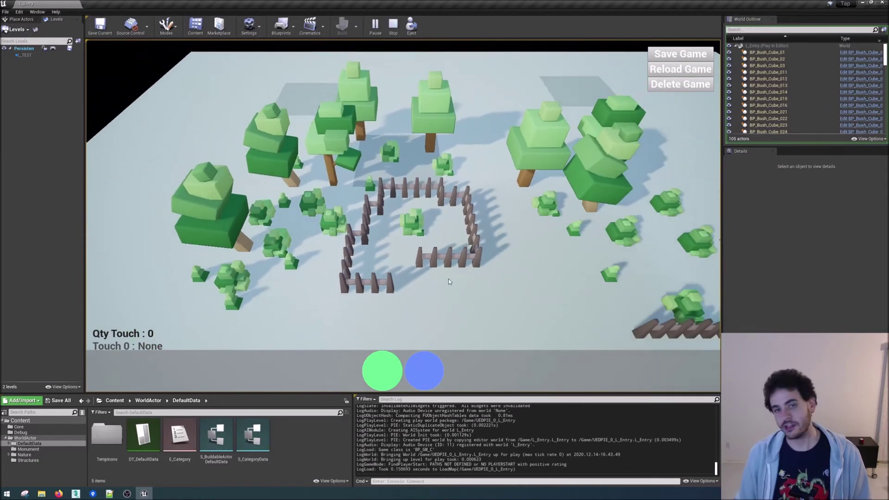
Zoom out over the map and look through the green plant category and the blue fence category of the build bar
left_click_drag(449, 281, 427, 247)
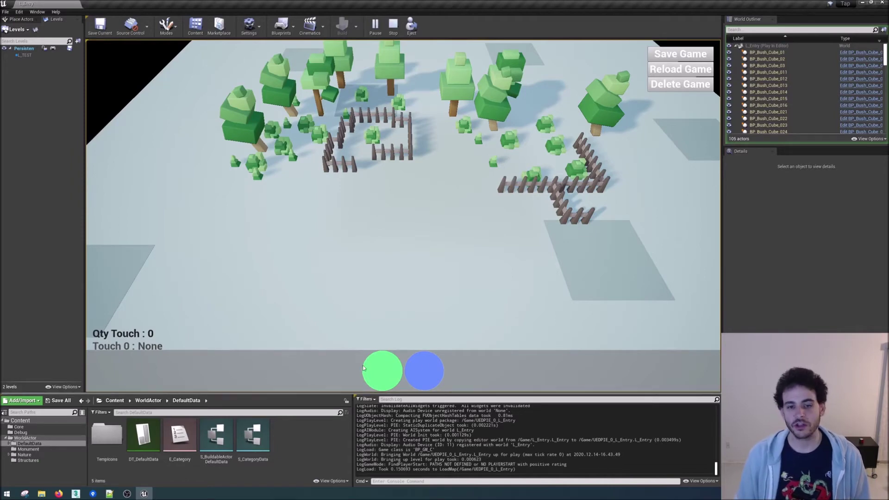
left_click(382, 363)
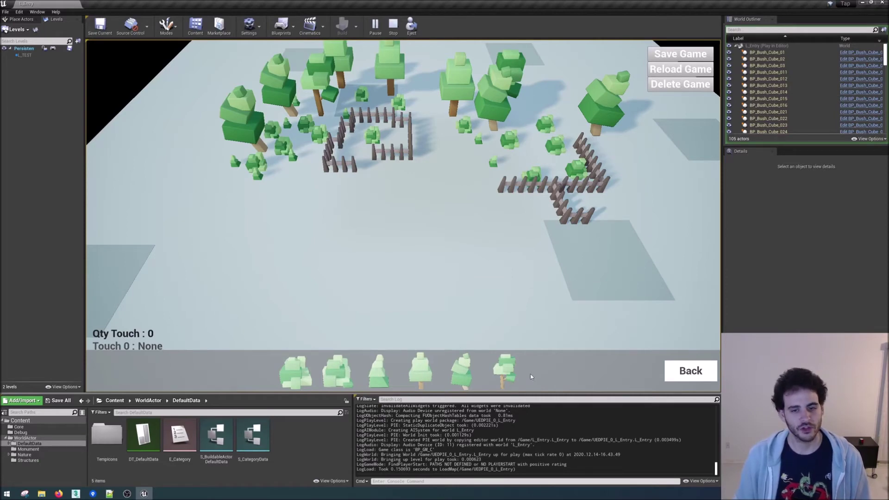
left_click(679, 369)
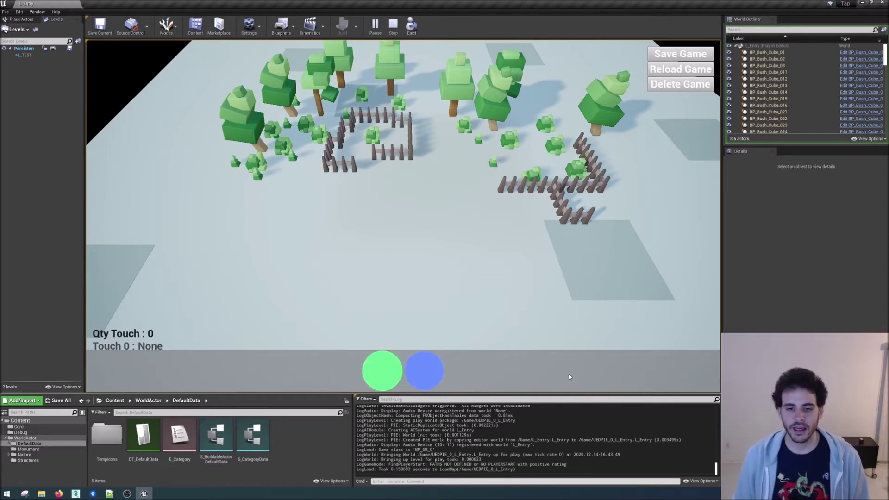
left_click(425, 373)
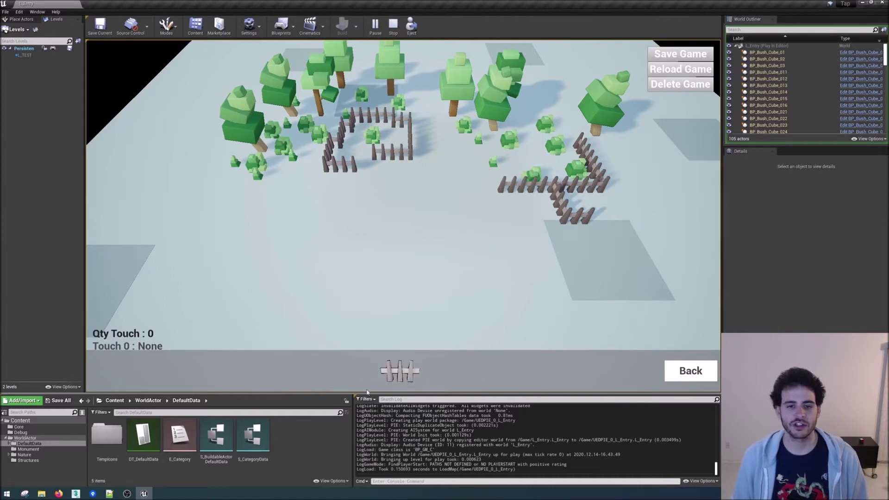
left_click(676, 373)
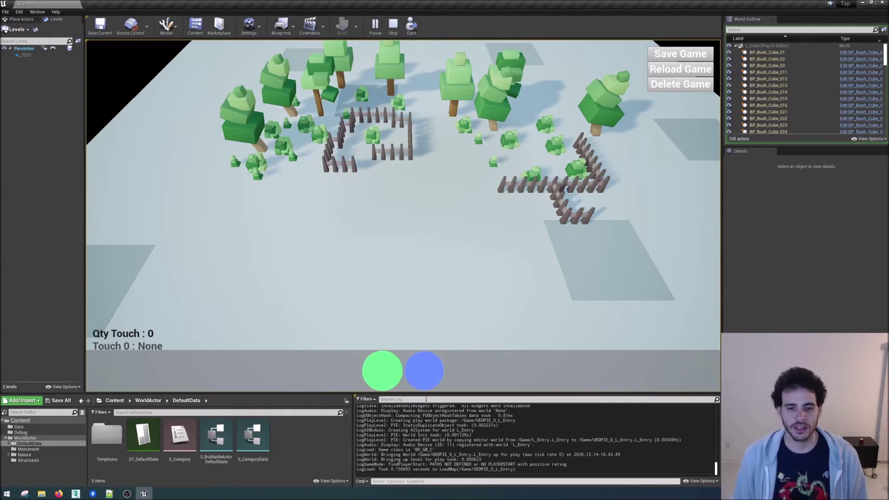
Open the green plant category and test moving plant icons along the build bar without placing them
left_click(388, 376)
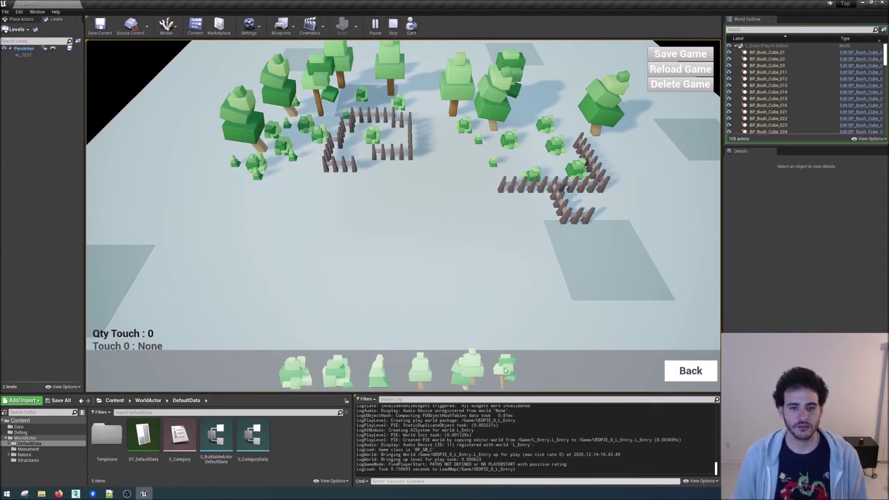
left_click_drag(272, 365, 549, 376)
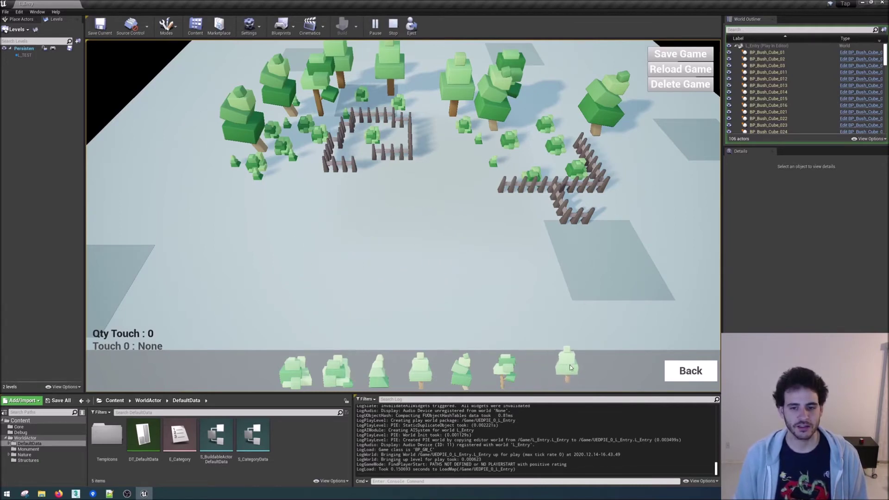
left_click_drag(570, 367, 639, 386)
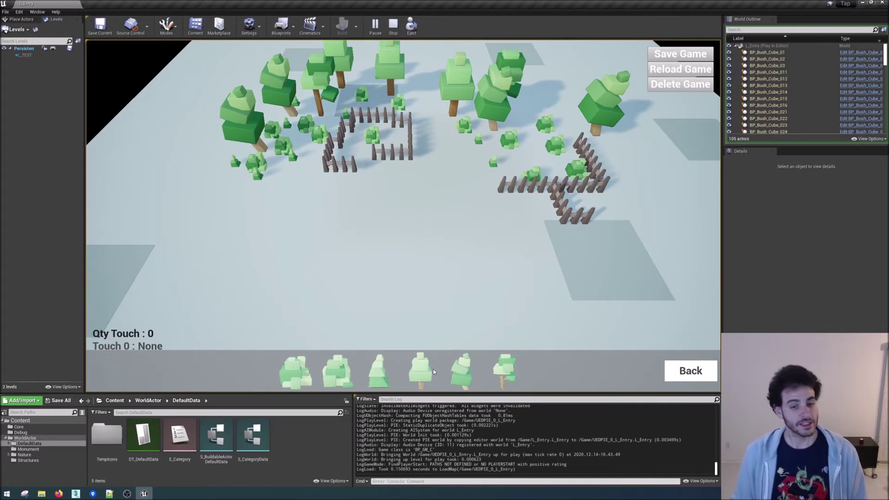
Place the straight three-tier tree on the empty ground in front of the fenced enclosure and view it up close
left_click_drag(438, 371, 352, 225)
left_click_drag(382, 301, 408, 290)
scroll(415, 222, "up", 8)
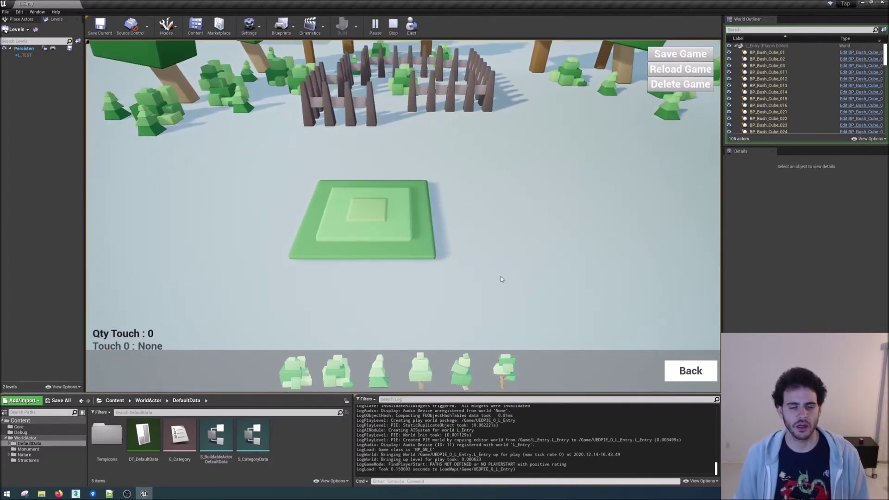
left_click_drag(501, 279, 366, 247)
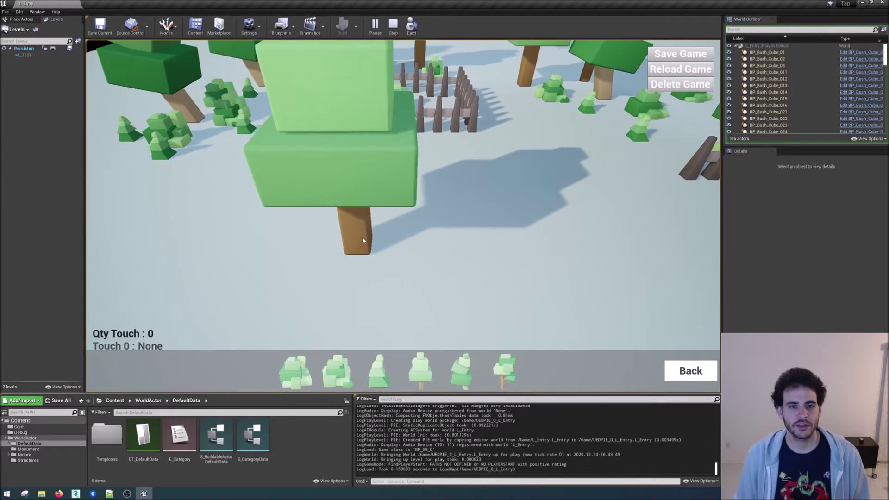
mouse_move(420, 240)
left_mouse_down()
mouse_move(482, 263)
mouse_move(446, 250)
mouse_move(434, 262)
mouse_move(449, 254)
mouse_move(408, 247)
left_mouse_up()
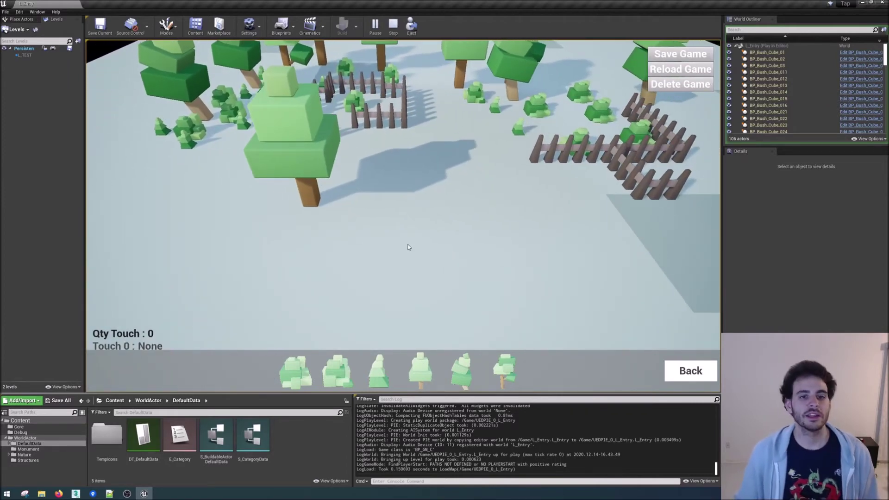
Place the branched tree beside the new three-tier tree and the leaning tree between the two
left_click_drag(505, 371, 465, 197)
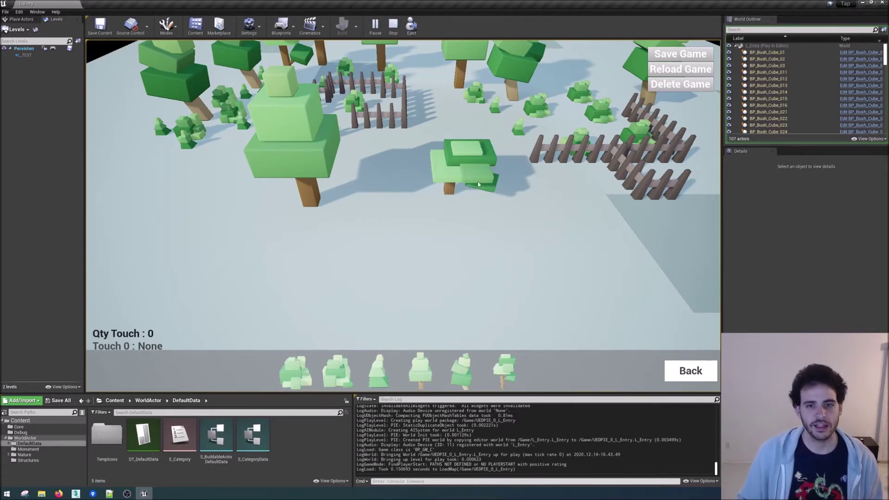
left_click(465, 257)
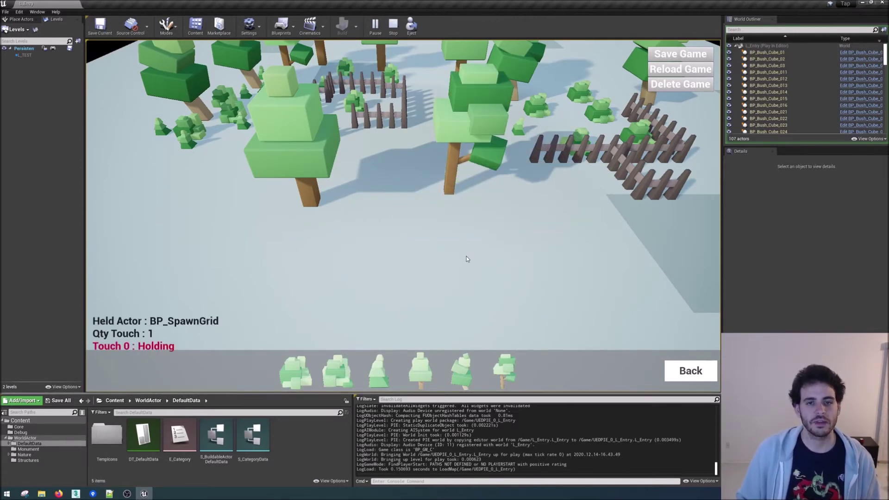
left_click_drag(475, 244, 474, 282)
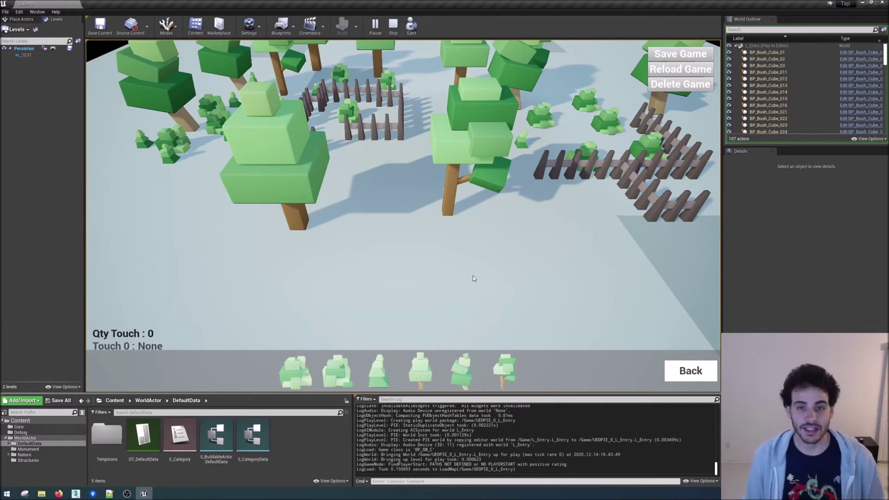
left_click_drag(457, 372, 388, 198)
left_click(388, 201)
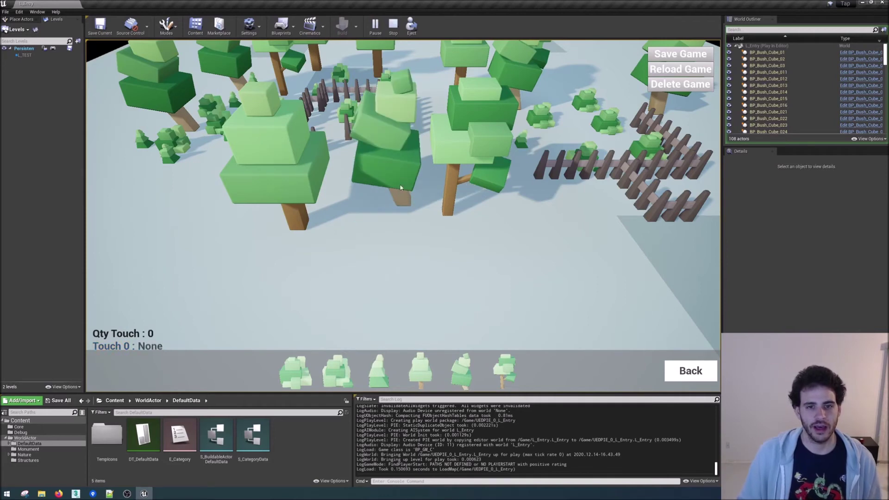
Place the smallest bush and two larger bushes on the ground in front of the three new trees
left_click(382, 386)
left_click(366, 231)
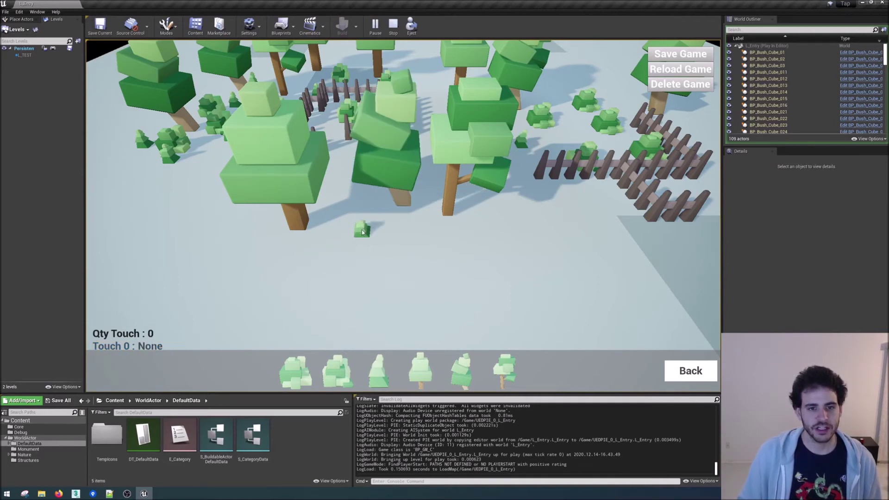
left_click_drag(357, 373, 394, 236)
left_click(395, 235)
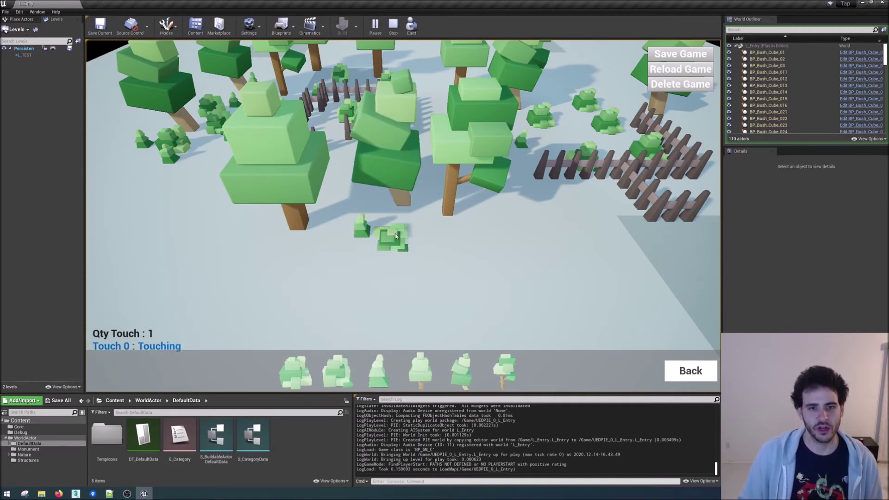
left_click(395, 235)
left_click(301, 377)
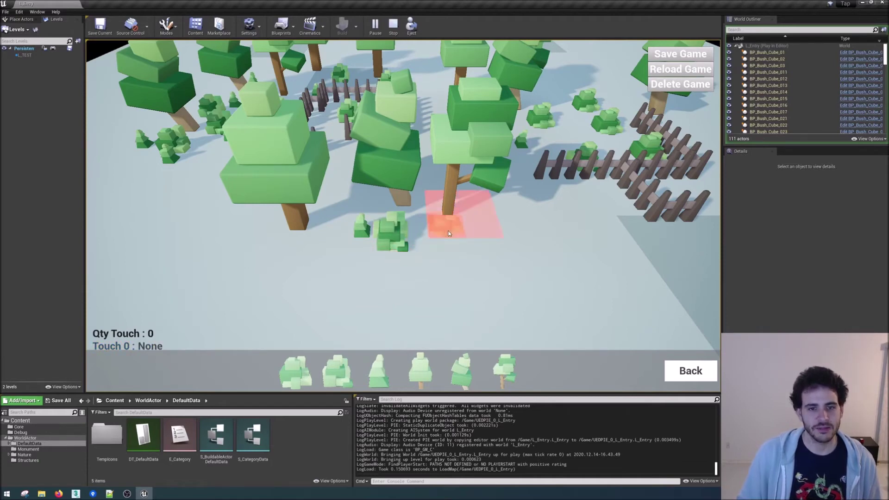
left_click(471, 252)
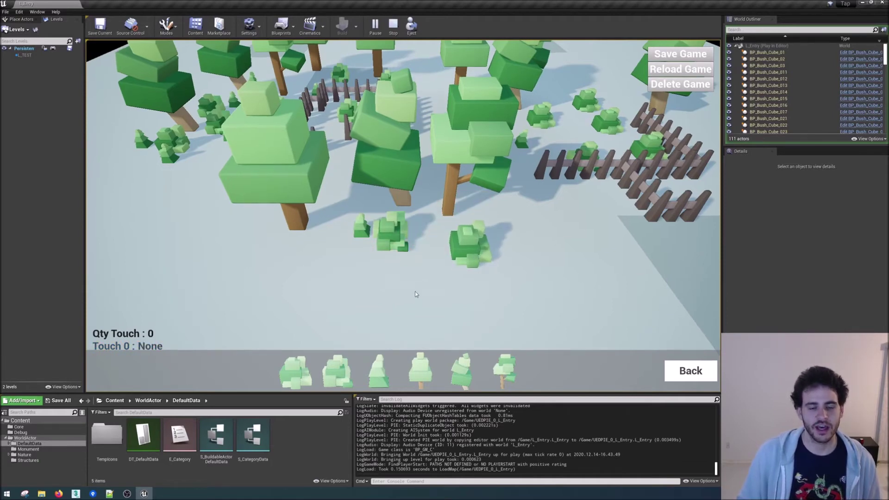
Try to place bushes over ground already occupied by the existing bushes and the branched tree
left_click_drag(417, 291, 424, 260)
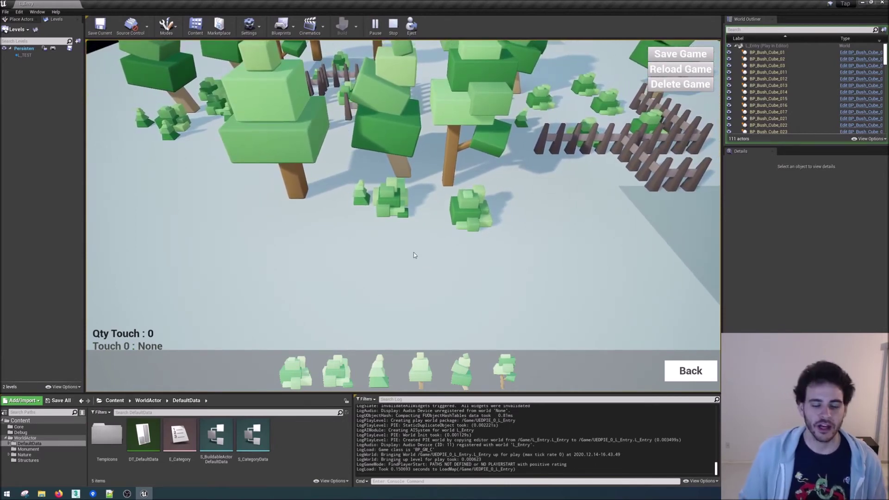
mouse_move(425, 373)
left_mouse_down()
mouse_move(377, 272)
mouse_move(416, 359)
mouse_move(413, 372)
left_mouse_up()
left_click_drag(309, 370, 397, 307)
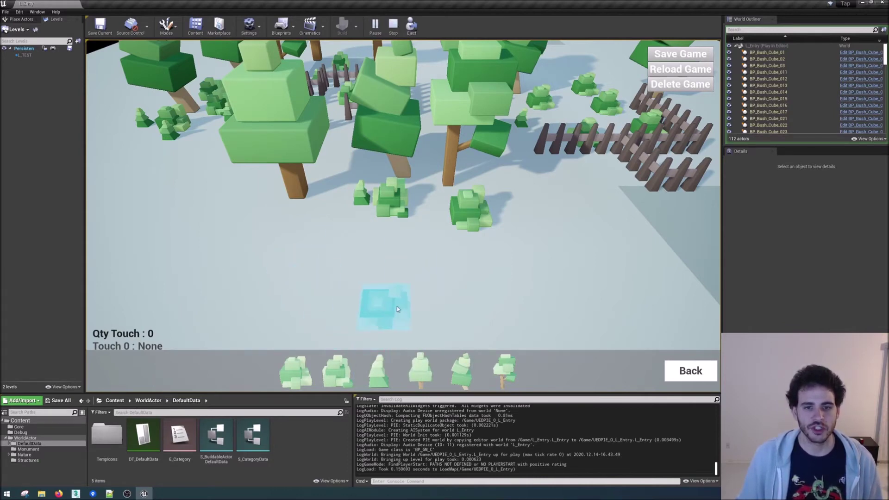
left_click_drag(420, 262, 414, 226)
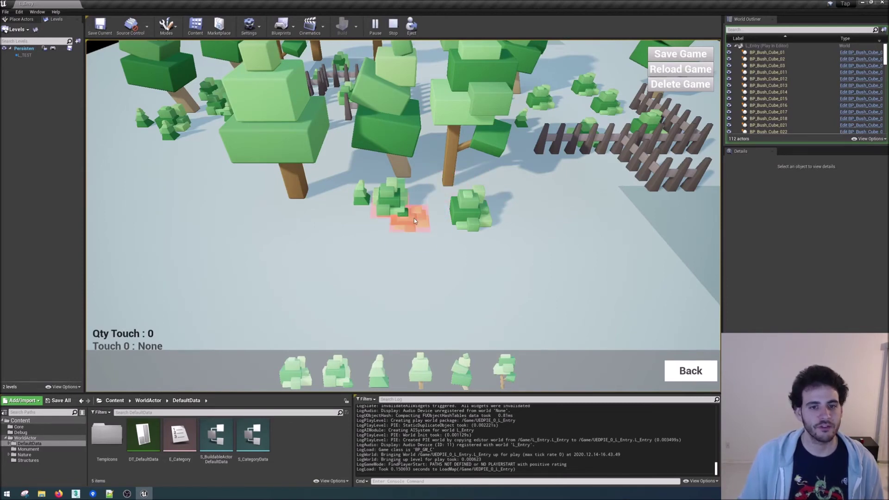
left_click_drag(414, 218, 414, 218)
left_click_drag(333, 383, 537, 159)
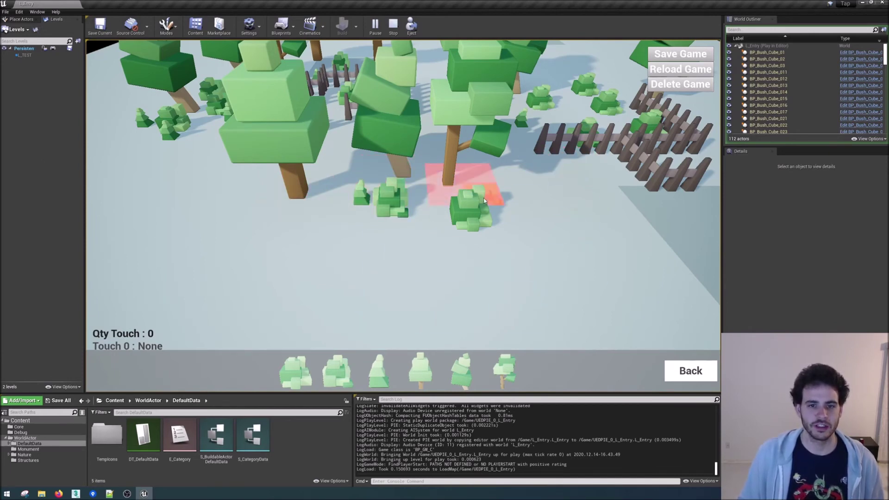
Fill the ground around the new bushes with three wide bushes and four small ones
left_click(416, 239)
left_click_drag(373, 257, 372, 258)
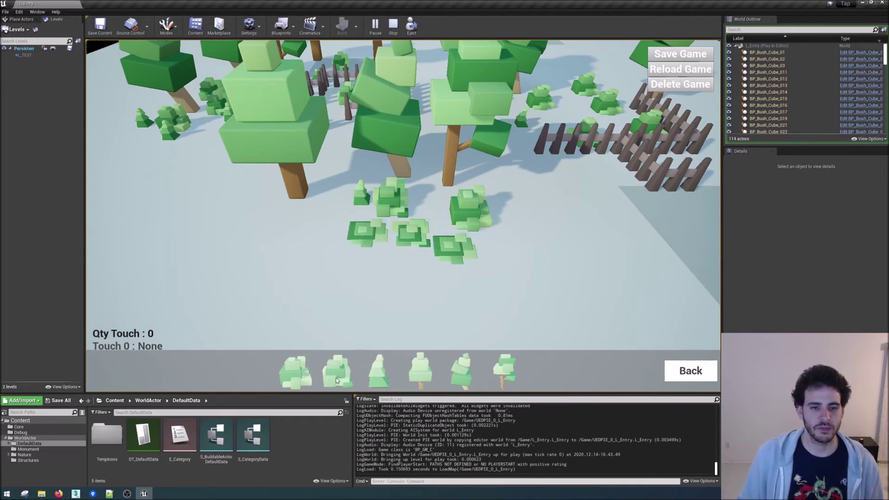
left_click_drag(337, 380, 433, 229)
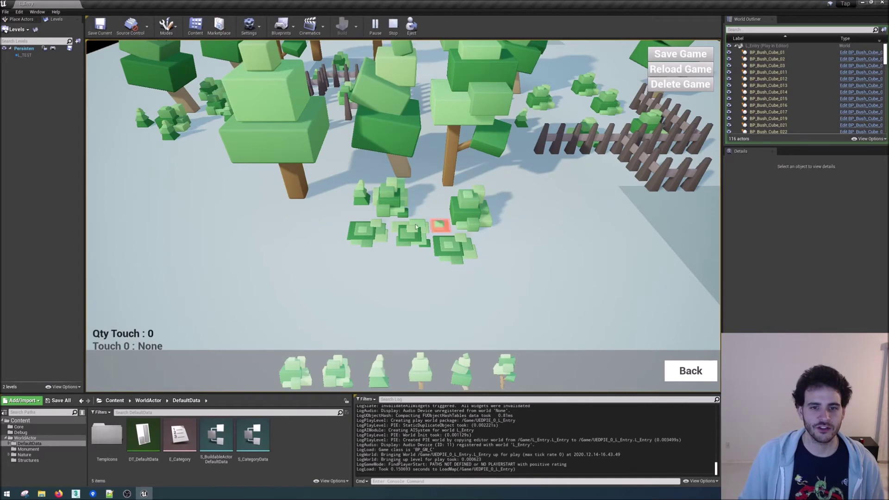
left_click_drag(379, 364, 410, 220)
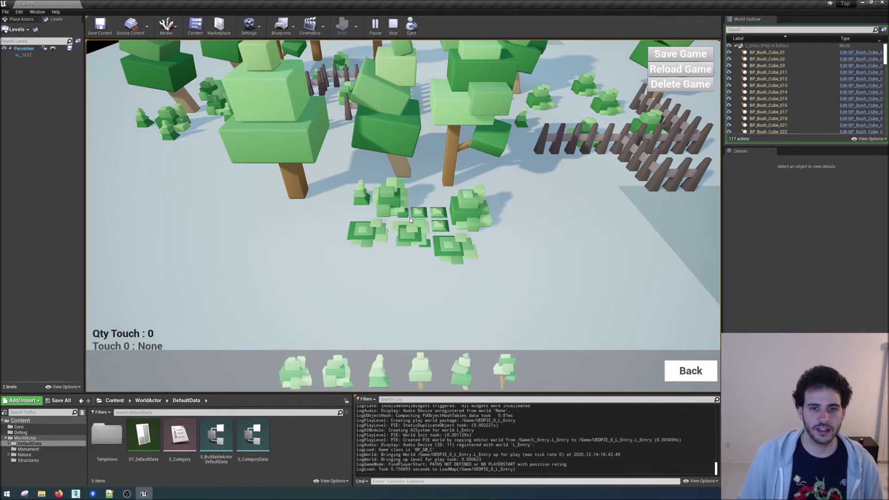
left_click_drag(378, 371, 364, 214)
left_click_drag(455, 180, 455, 181)
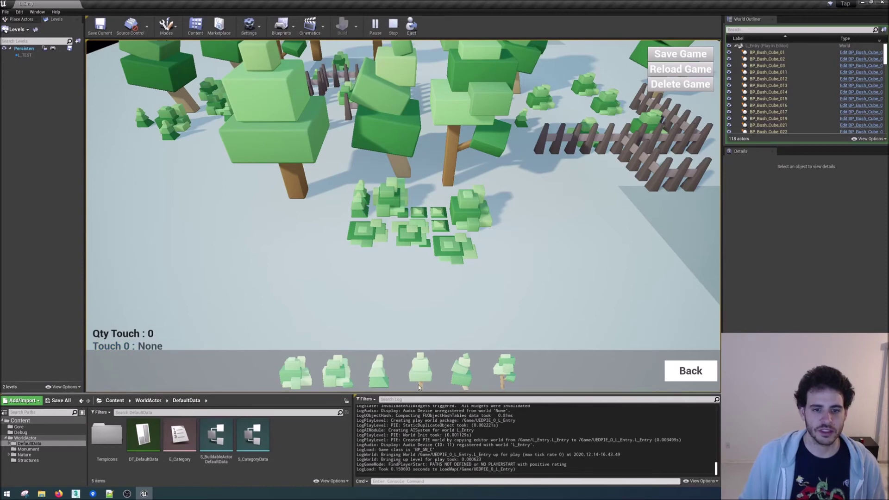
Place another straight three-tier tree in front of the bush cluster
left_click_drag(418, 385, 379, 284)
left_click(378, 284)
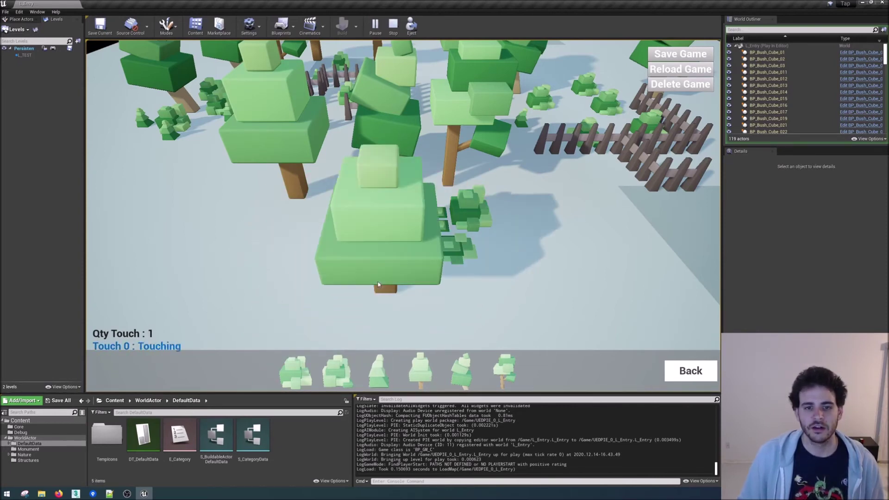
left_click_drag(486, 331, 490, 269)
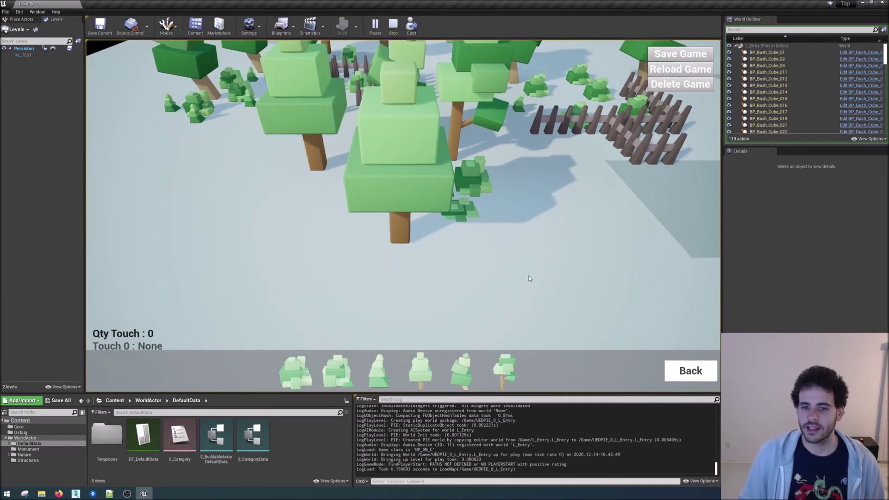
Switch the build bar to the fence category and place a single fence post on the empty ground beside the newest tree
left_click(686, 380)
left_click(379, 370)
left_click_drag(464, 308, 451, 275)
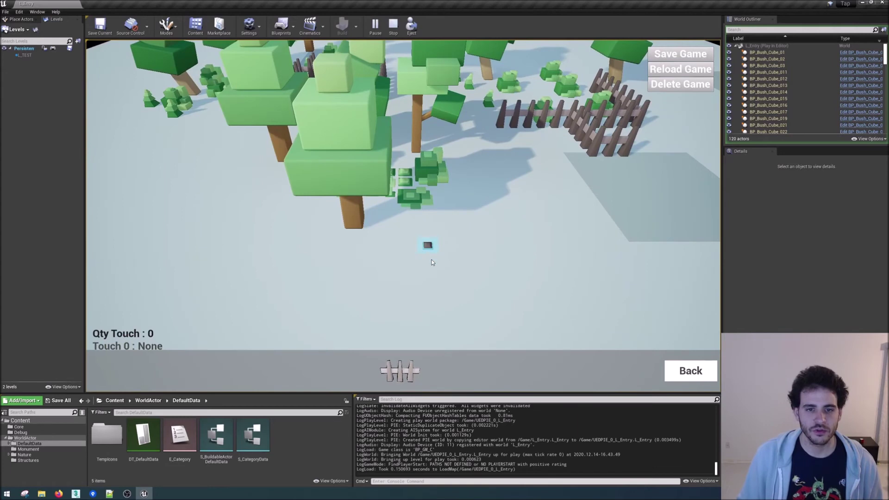
left_click_drag(476, 305, 387, 254)
left_click(386, 252)
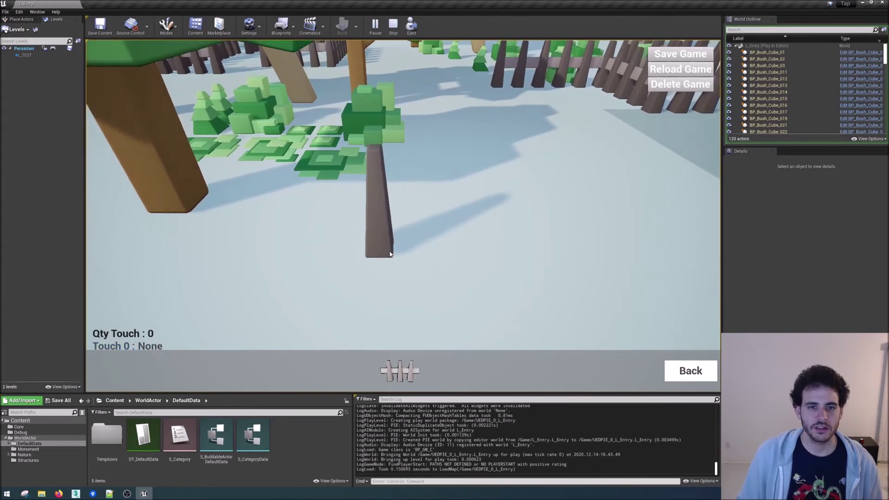
left_click_drag(422, 282, 449, 290)
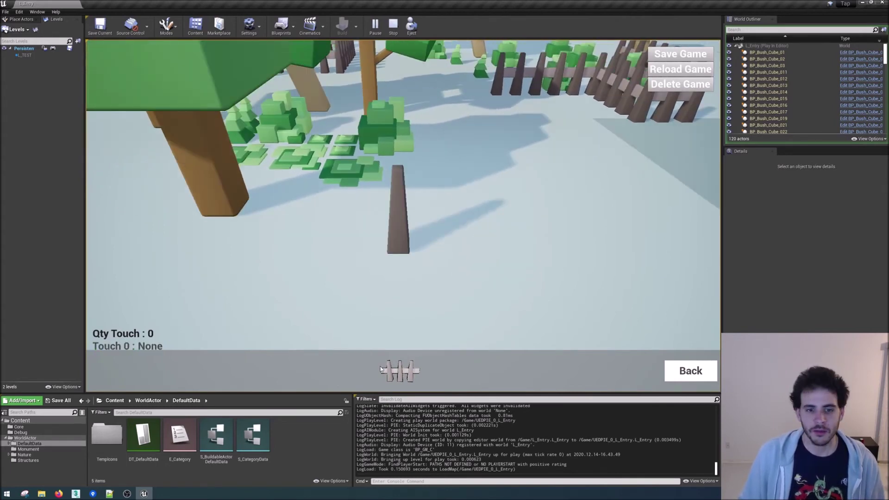
Extend the single fence post into a straight row of four connected posts on the empty ground
left_click_drag(389, 378, 425, 255)
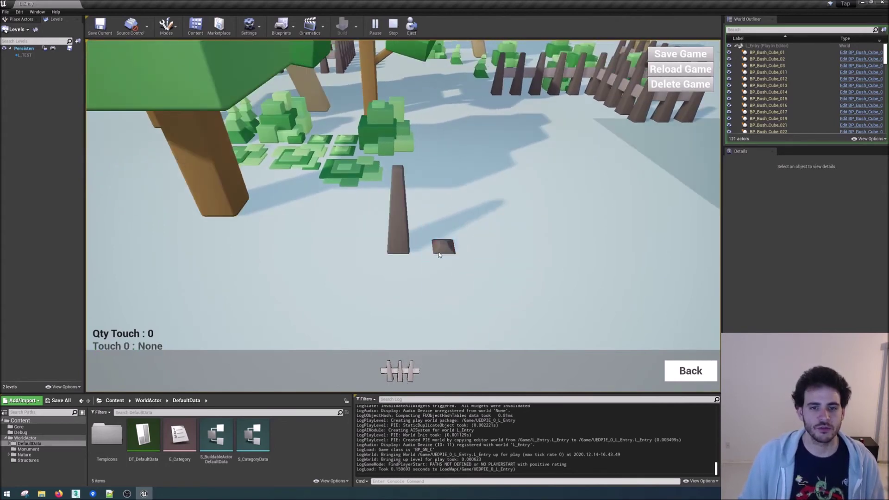
left_click(439, 254)
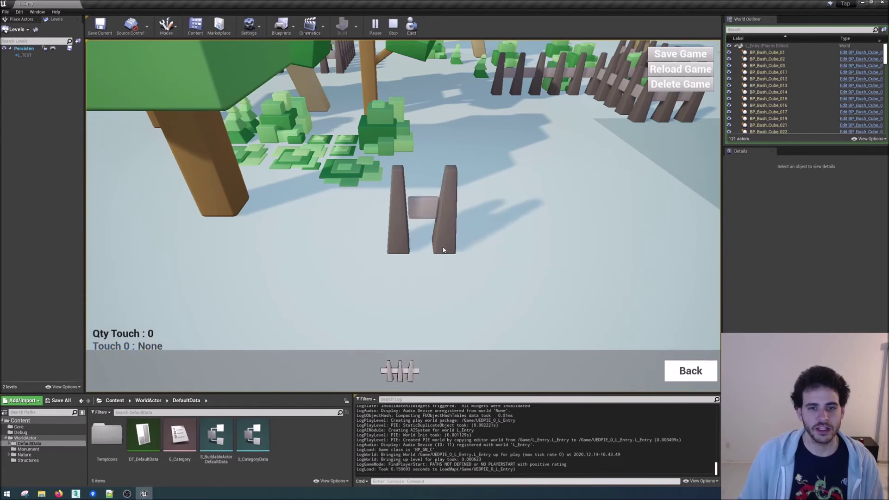
left_click_drag(459, 218, 442, 261)
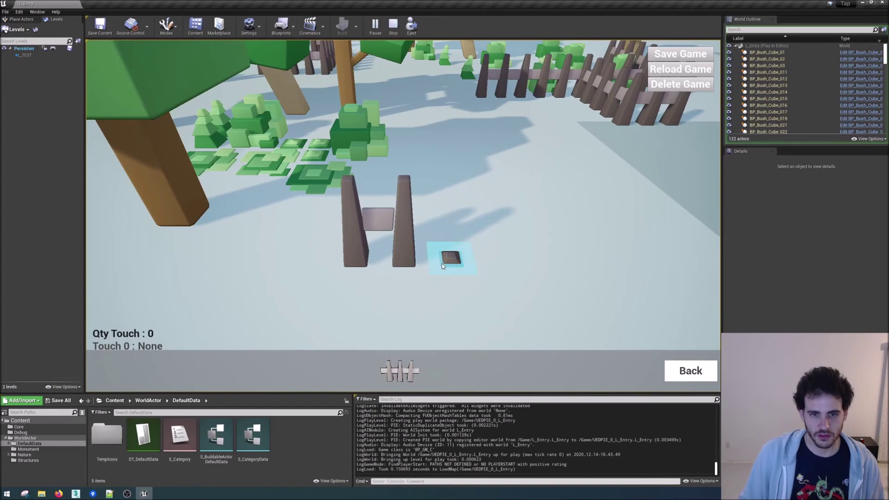
left_click(446, 260)
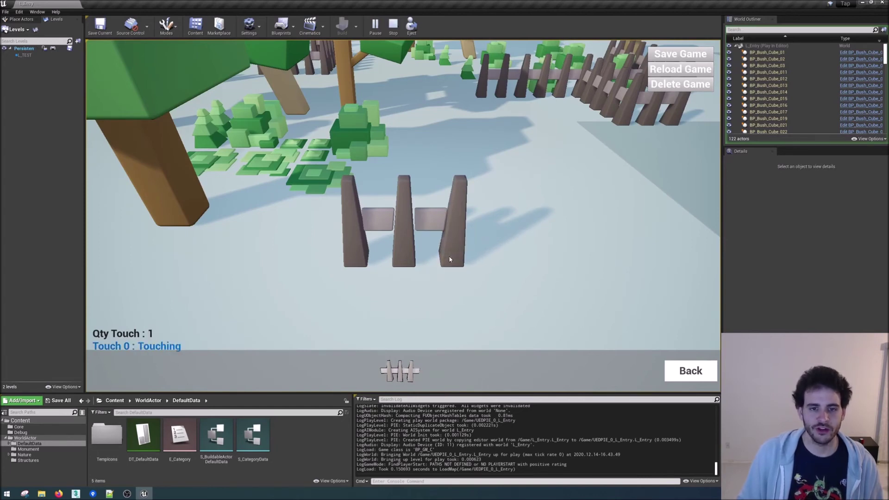
left_click(492, 262)
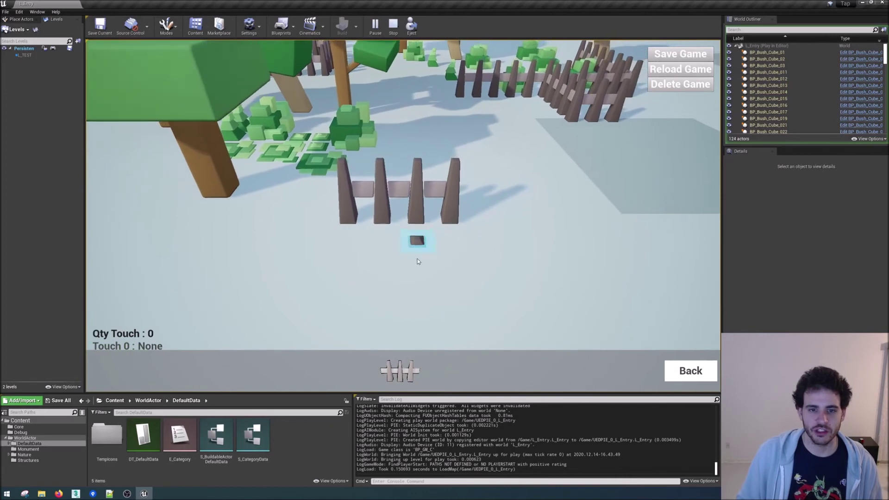
Branch the fence off the row's third post, extend the row to six posts and close a small rectangle with one post projecting from its corner
left_click(417, 239)
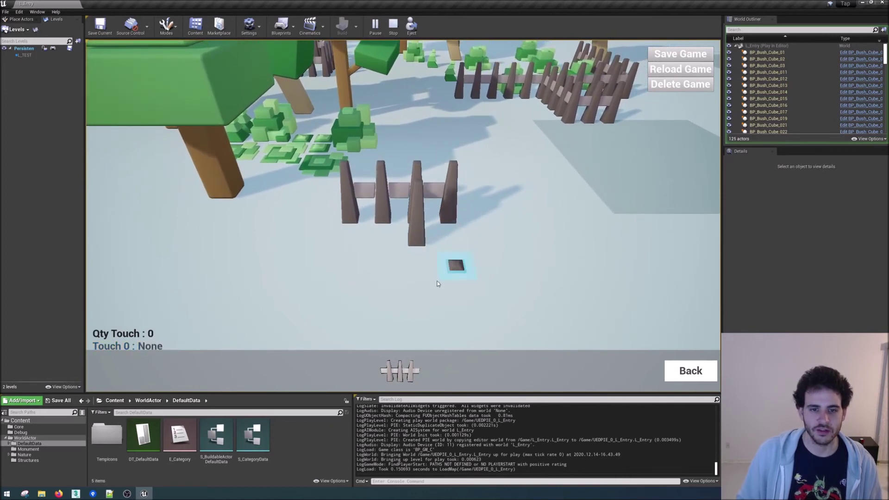
mouse_move(417, 268)
left_mouse_down()
mouse_move(382, 275)
mouse_move(423, 270)
left_mouse_up()
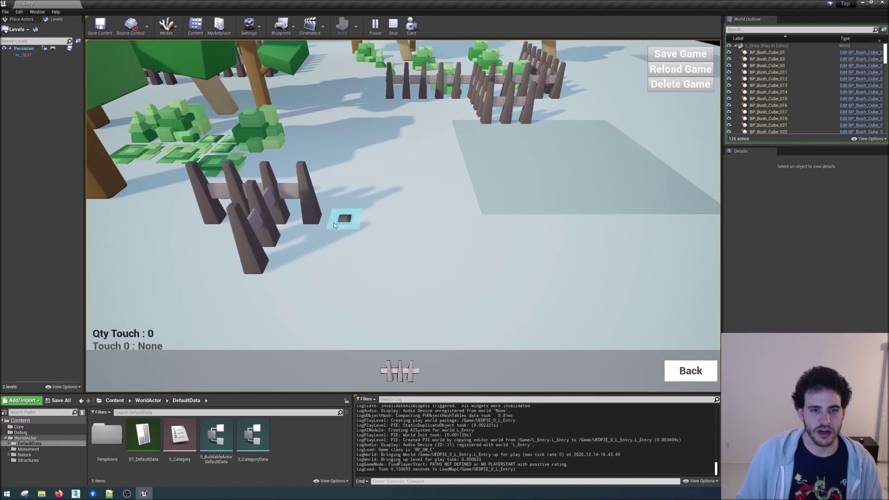
left_click_drag(335, 226, 335, 226)
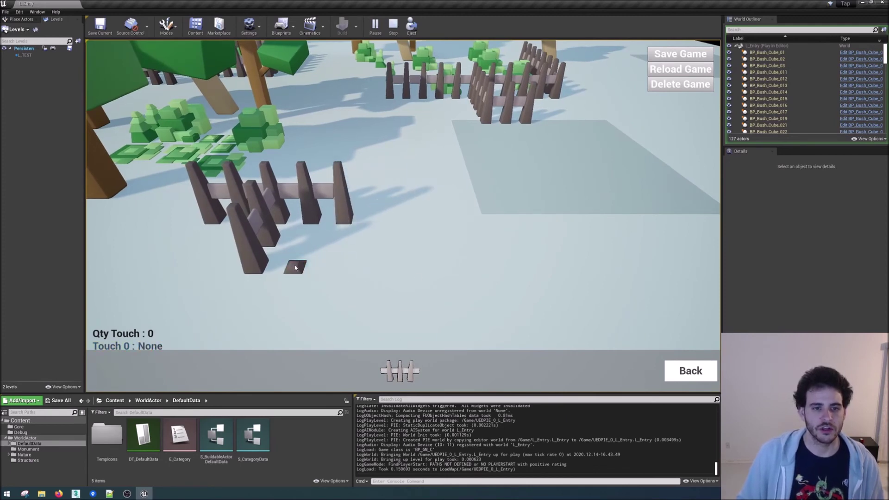
left_click(301, 276)
left_click(302, 276)
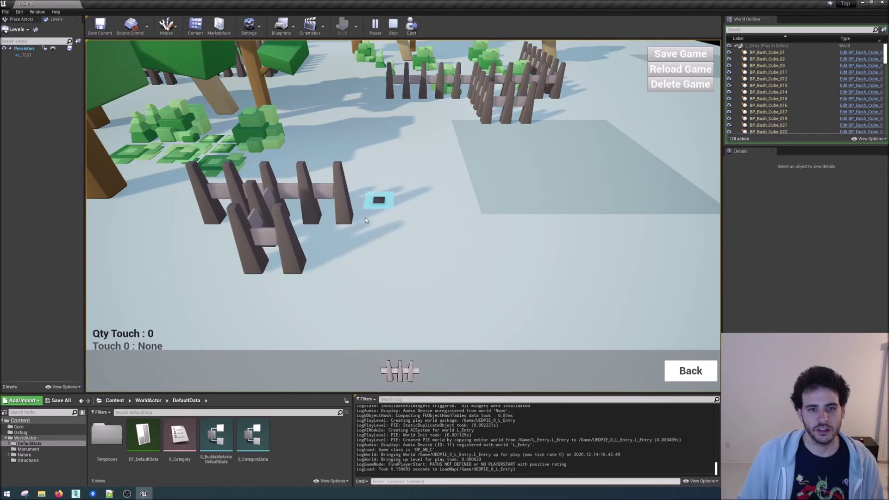
mouse_move(375, 223)
left_mouse_down()
mouse_move(380, 249)
mouse_move(363, 266)
mouse_move(389, 289)
mouse_move(419, 360)
left_mouse_up()
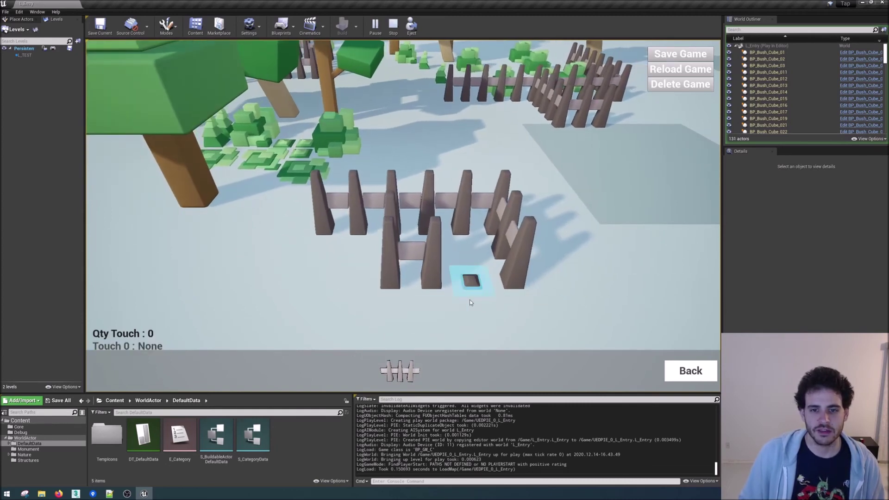
scroll(472, 278, "down", 5)
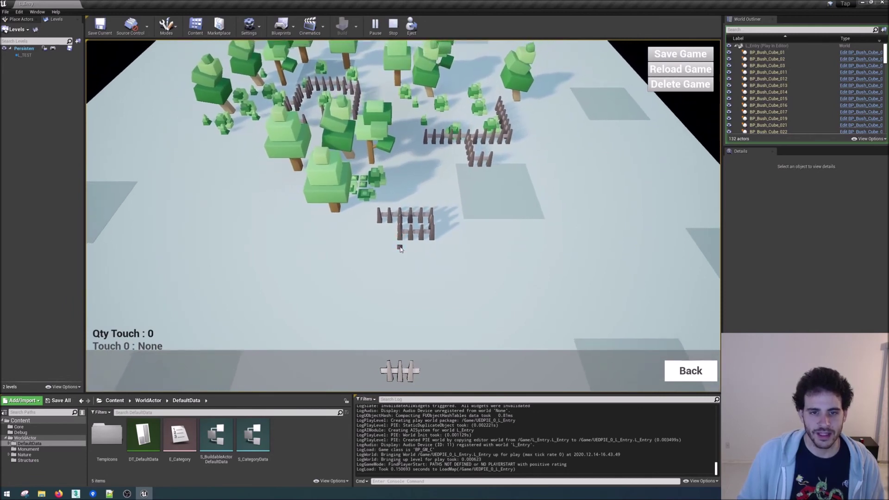
left_click_drag(401, 250, 477, 183)
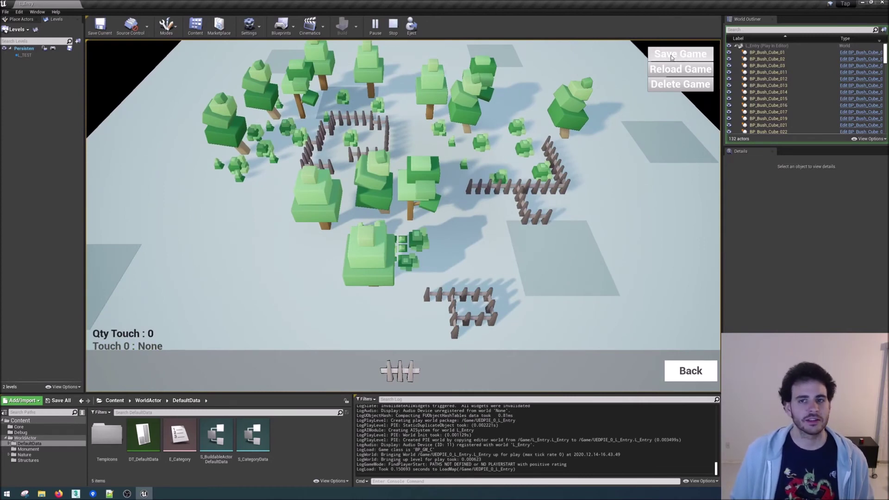
Stop the play session and start it again to check that the built layout is restored
left_click(395, 32)
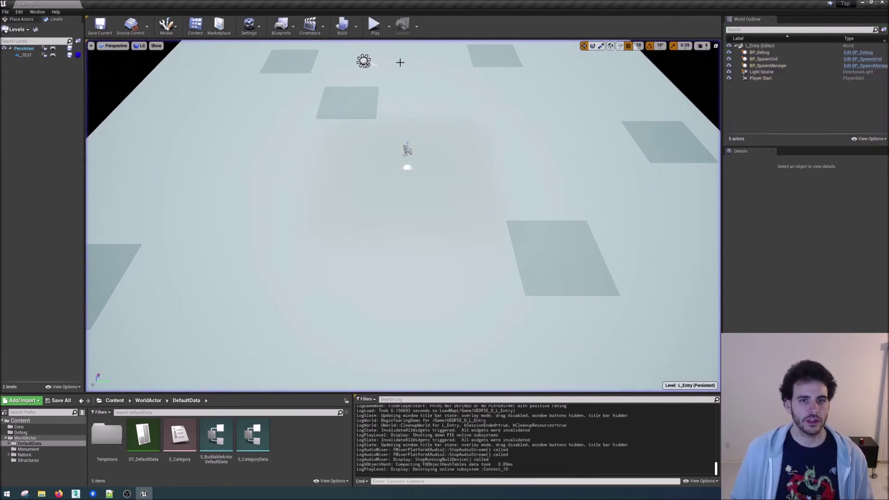
left_click(374, 24)
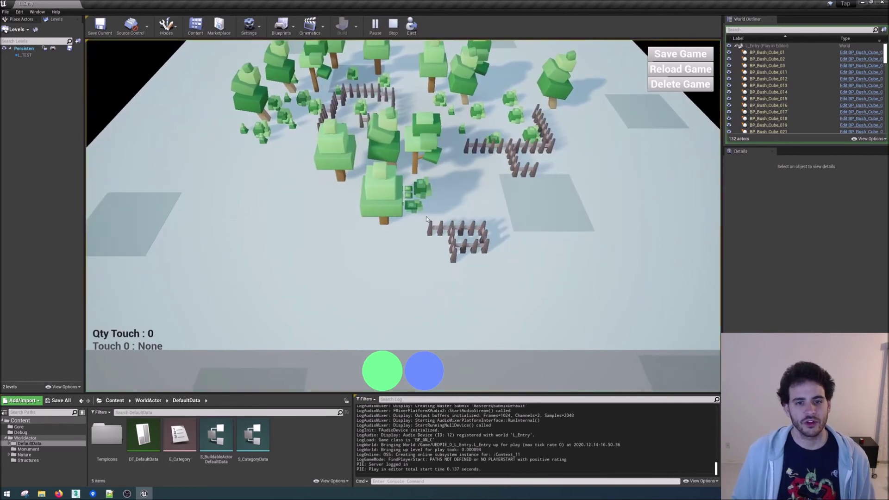
left_click_drag(367, 270, 406, 274)
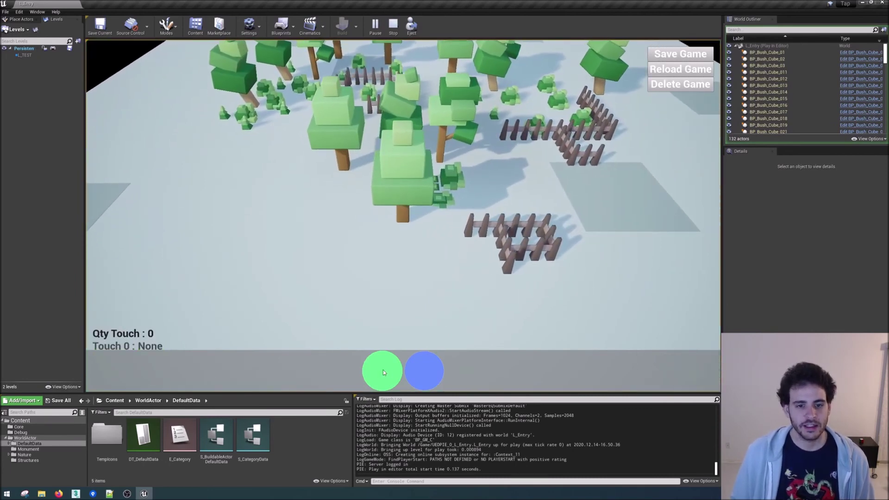
Switch the build bar to the plant category and place a wide bush and a small bush on the empty ground near the front tree
left_click(384, 371)
left_click_drag(334, 368, 311, 233)
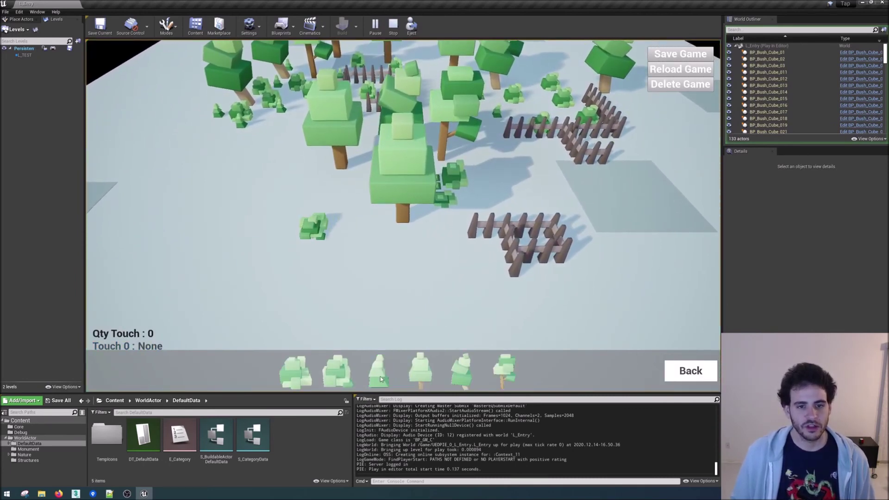
left_click_drag(305, 251, 333, 259)
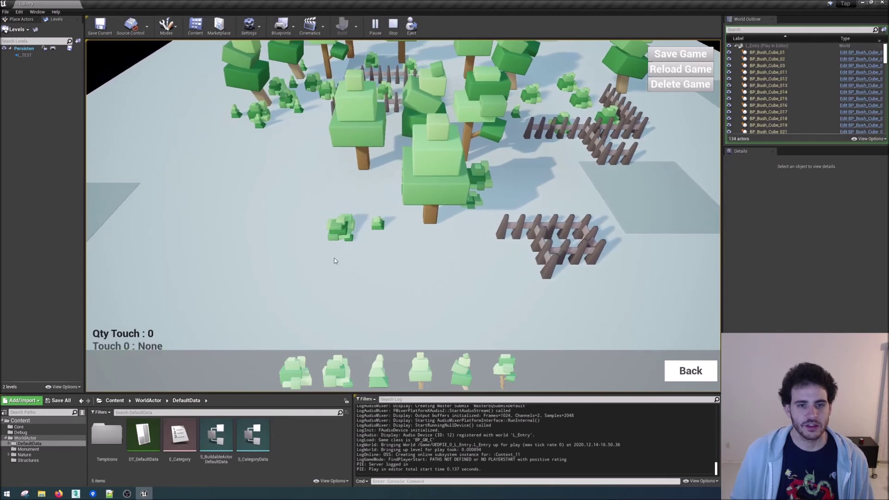
Place a straight three-tier tree beside the new wide bush and a branched tree in front of it
scroll(334, 260, "up", 2)
left_click_drag(420, 371, 273, 224)
left_click(272, 224)
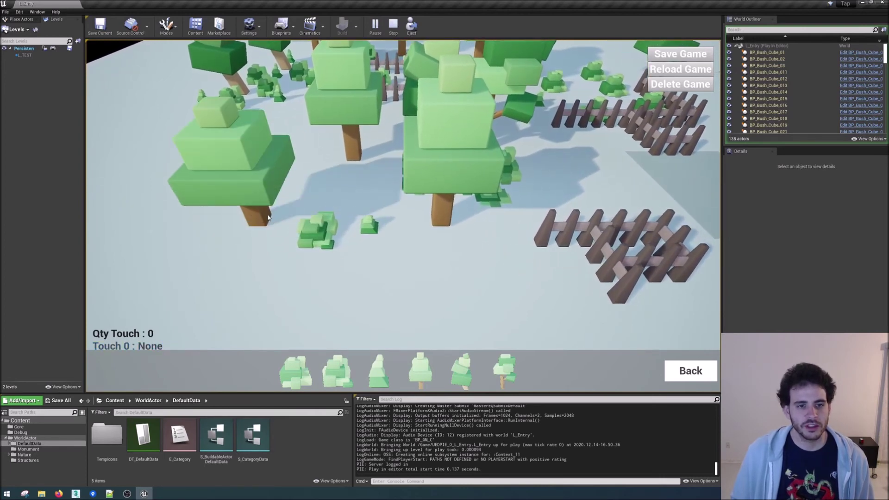
left_click_drag(363, 278, 435, 288)
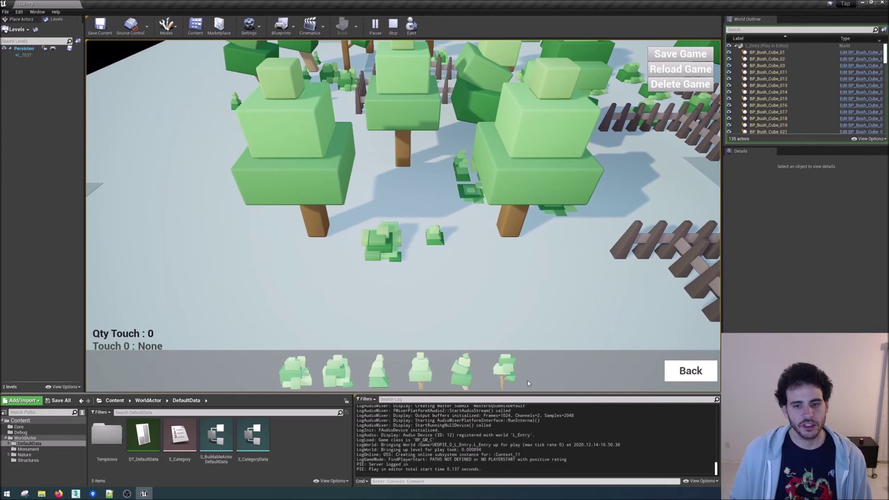
left_click_drag(505, 372, 284, 298)
left_click(286, 297)
Reload the game twice and inspect the restored trees, bushes and fences from farther away
left_click(680, 70)
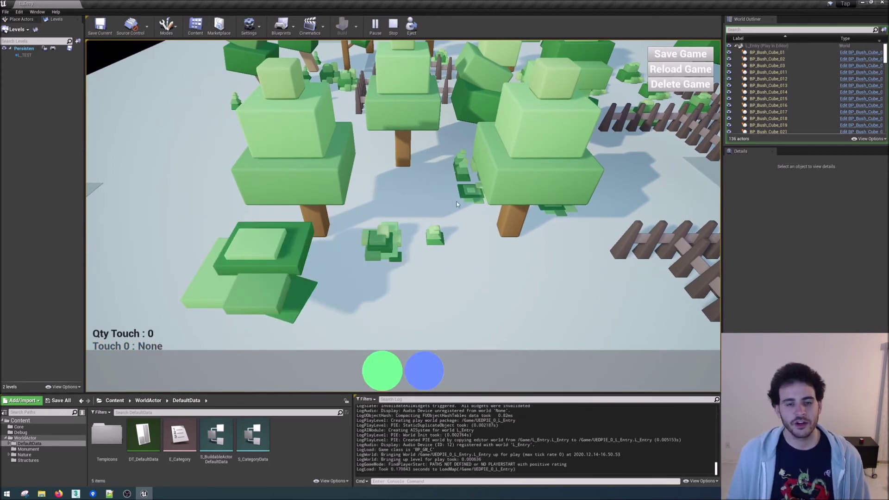
left_click(680, 69)
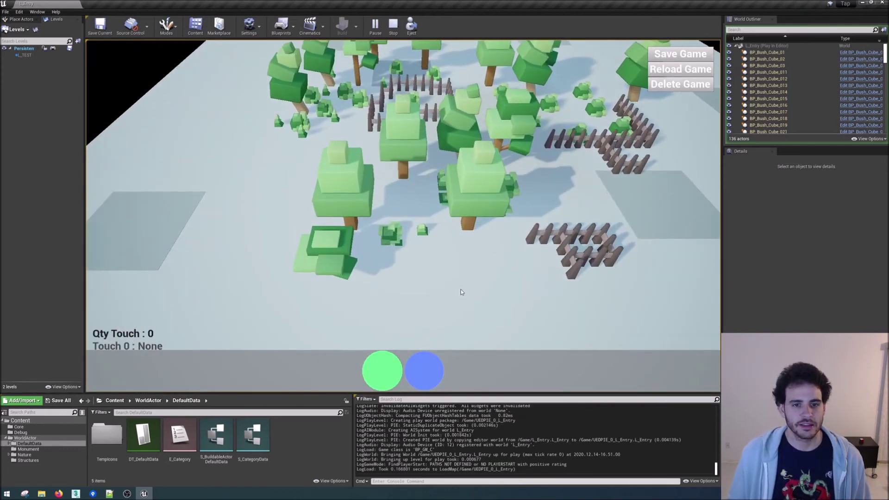
scroll(274, 246, "down", 5)
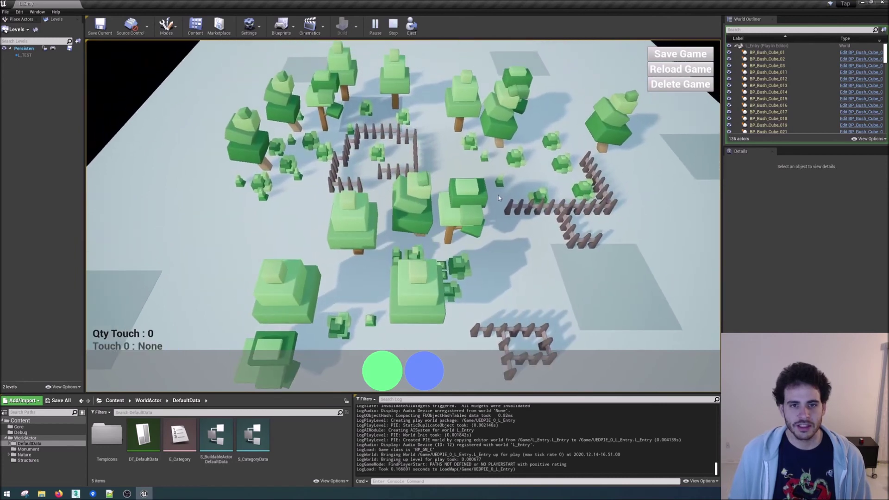
left_click_drag(497, 194, 499, 260)
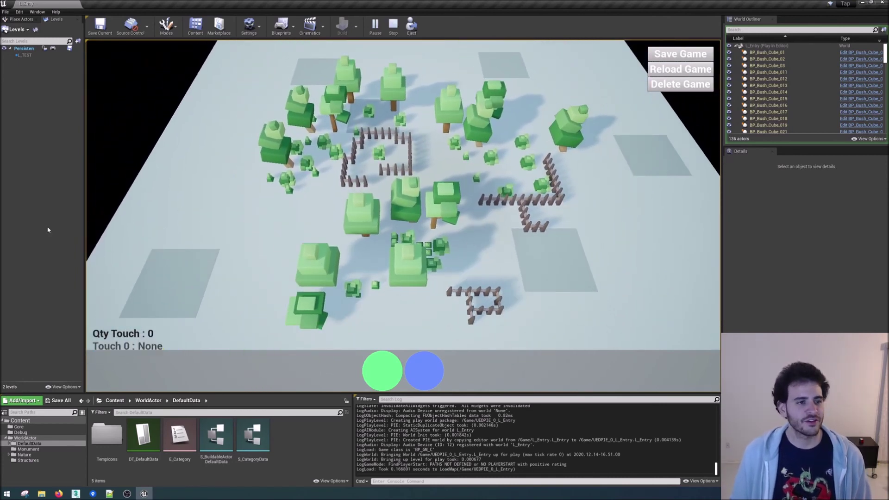
key("alt+Tab")
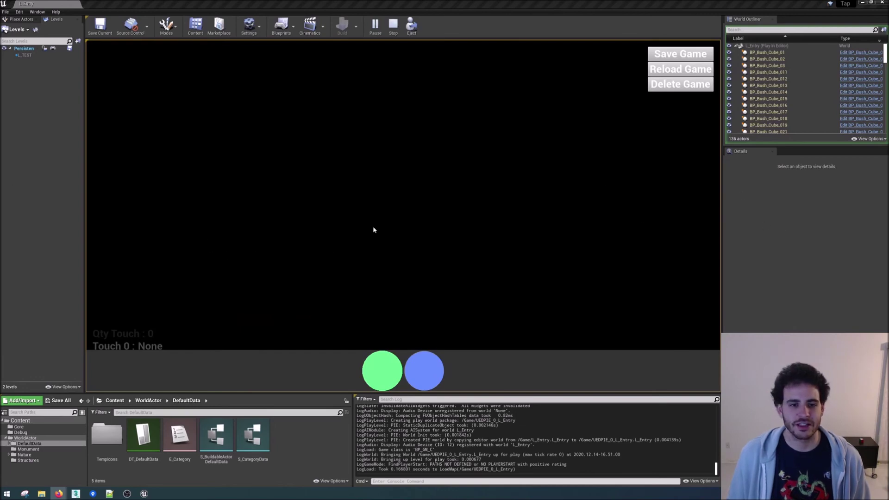
left_click(487, 209)
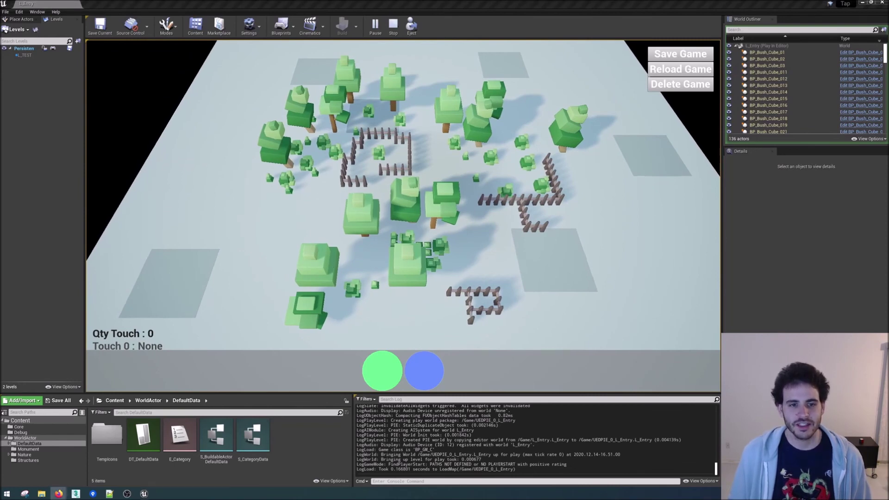
key("a")
key("d")
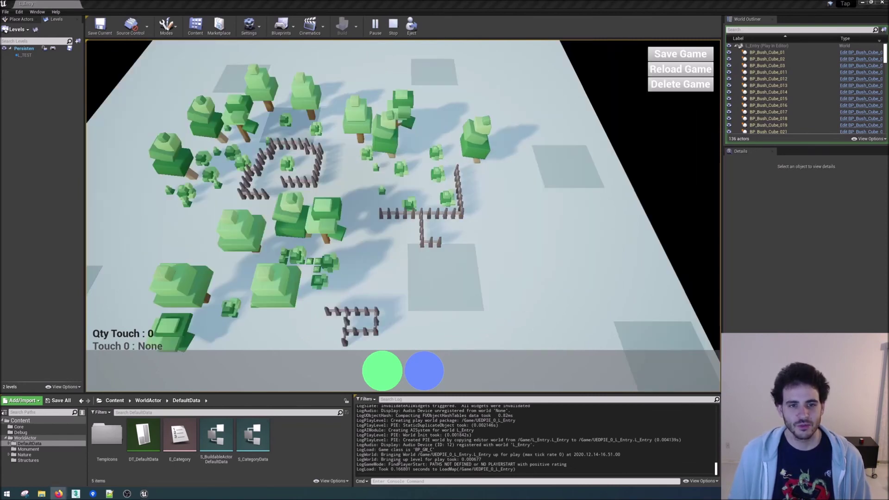
key("a")
key("s")
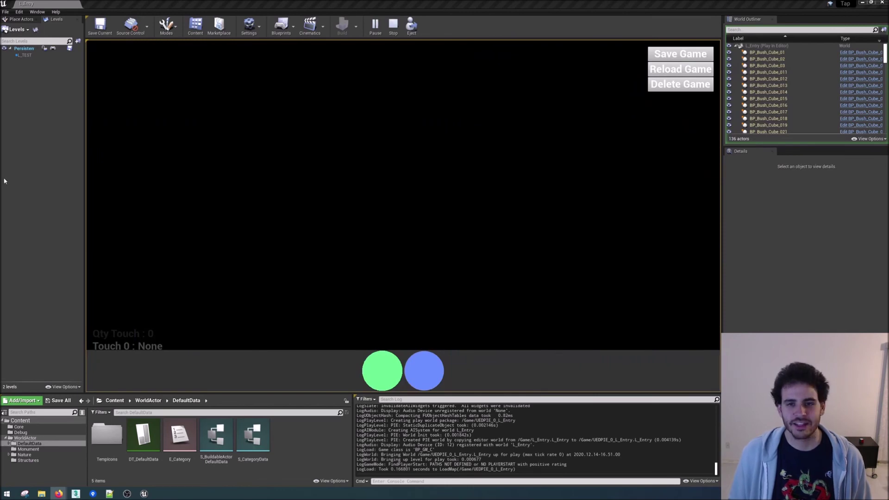
left_click(69, 196)
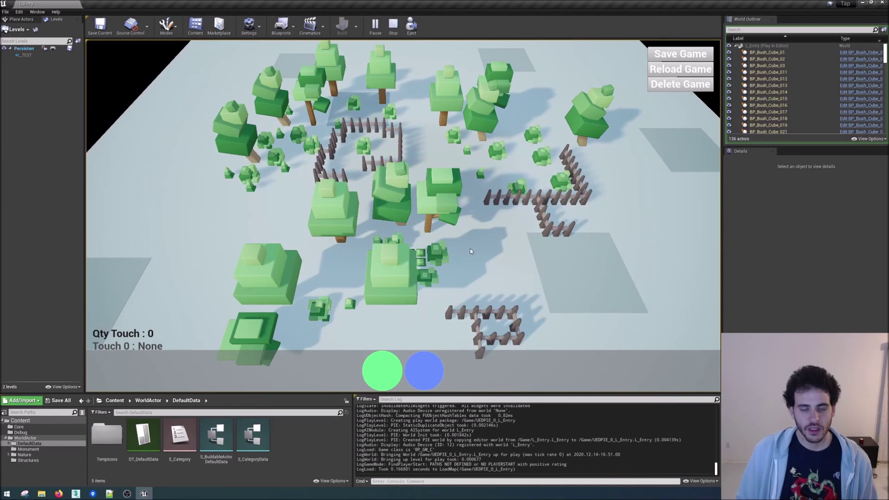
left_click_drag(494, 278, 495, 261)
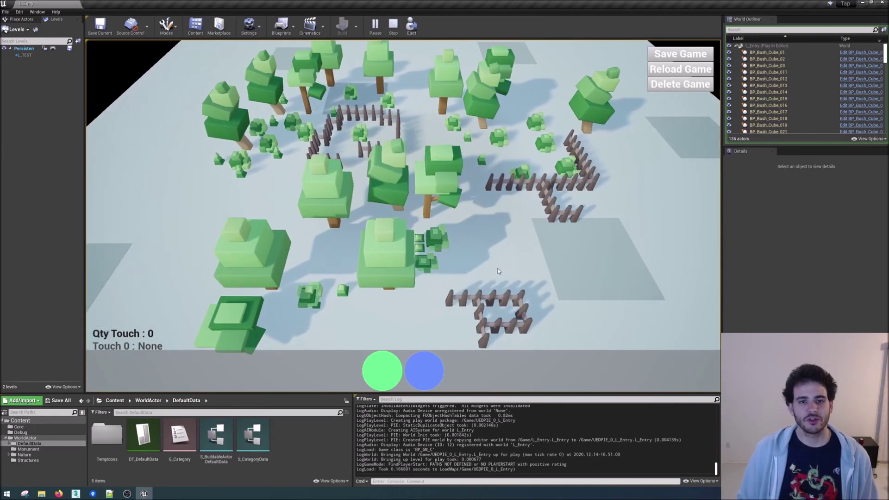
scroll(499, 272, "up", 5)
left_click_drag(499, 271, 476, 256)
scroll(476, 256, "down", 4)
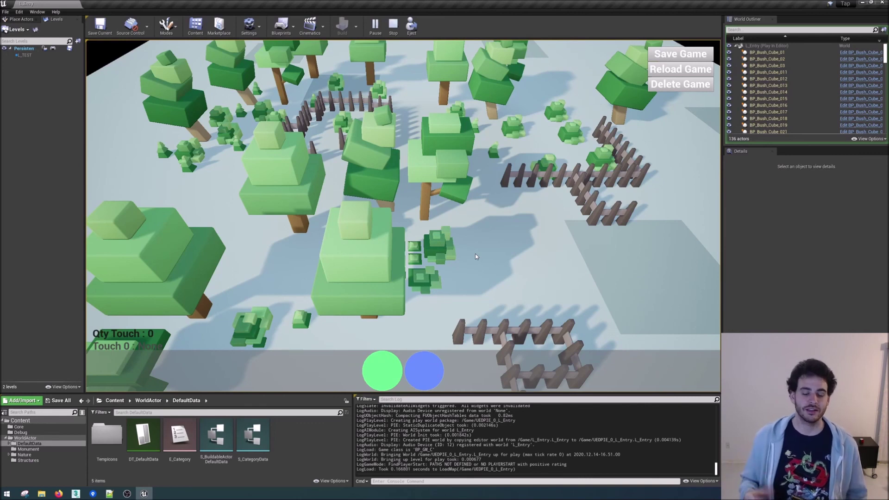
scroll(475, 254, "down", 5)
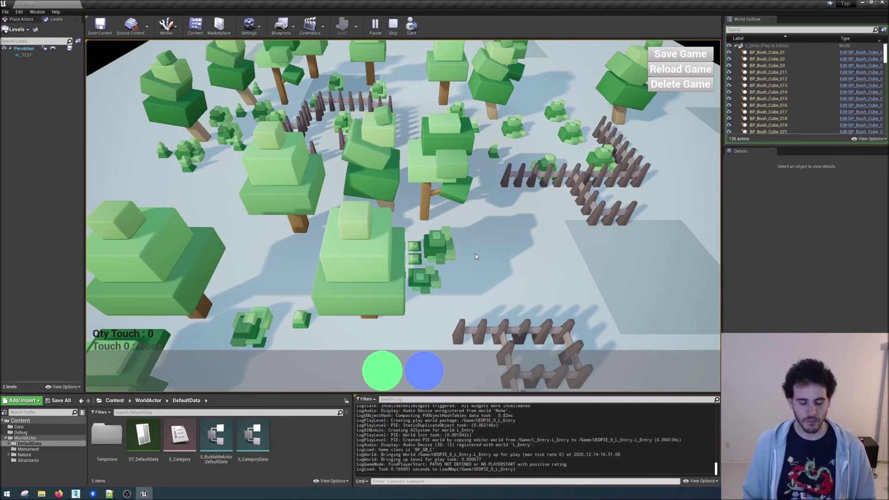